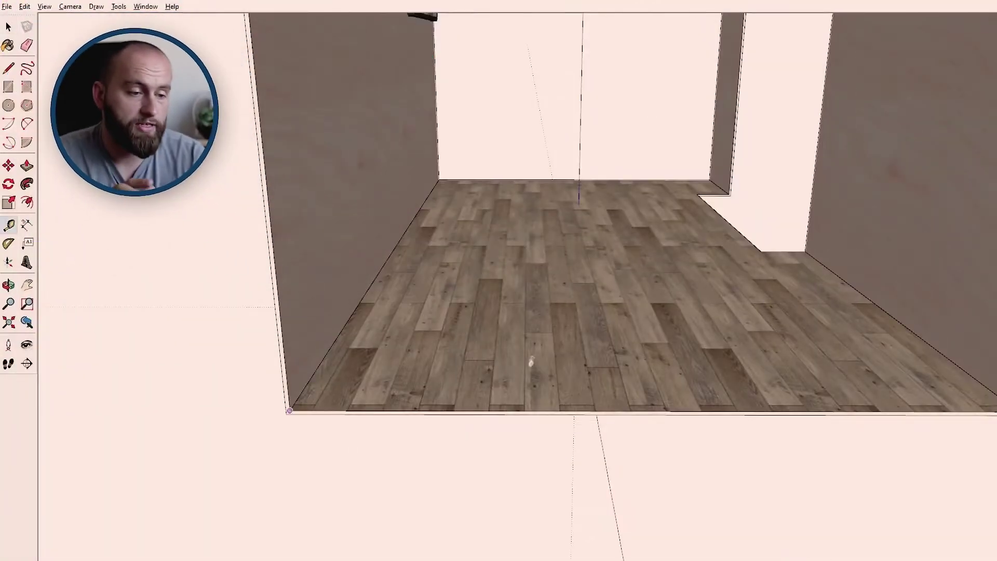
Draw the platform rectangle on the van floor and make it a single component
{"action": "key", "text": "r"}
{"action": "scroll", "coordinate": [612, 411], "scroll_direction": "up", "scroll_amount": 3}
{"action": "left_click", "coordinate": [655, 376]}
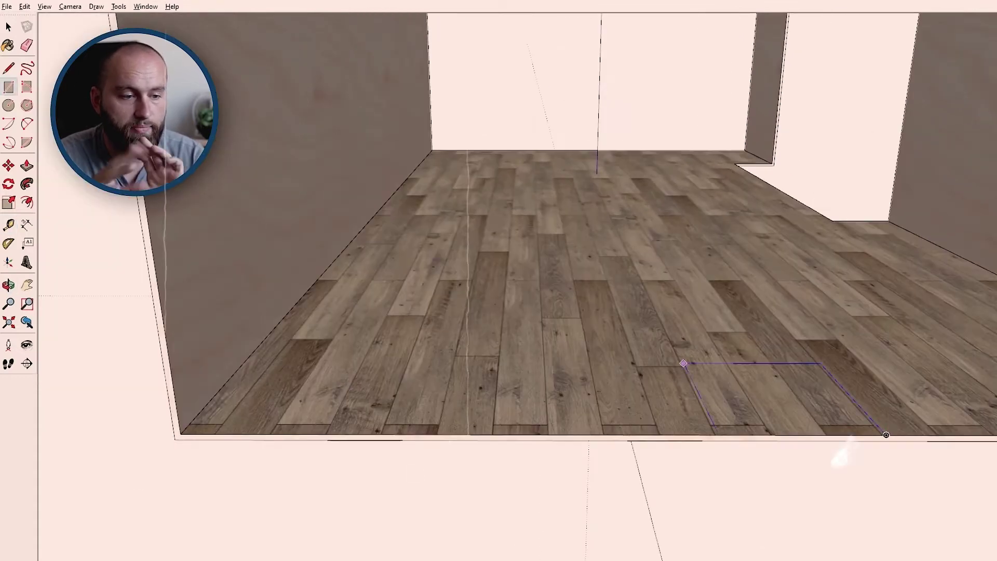
{"action": "key", "text": "Return"}
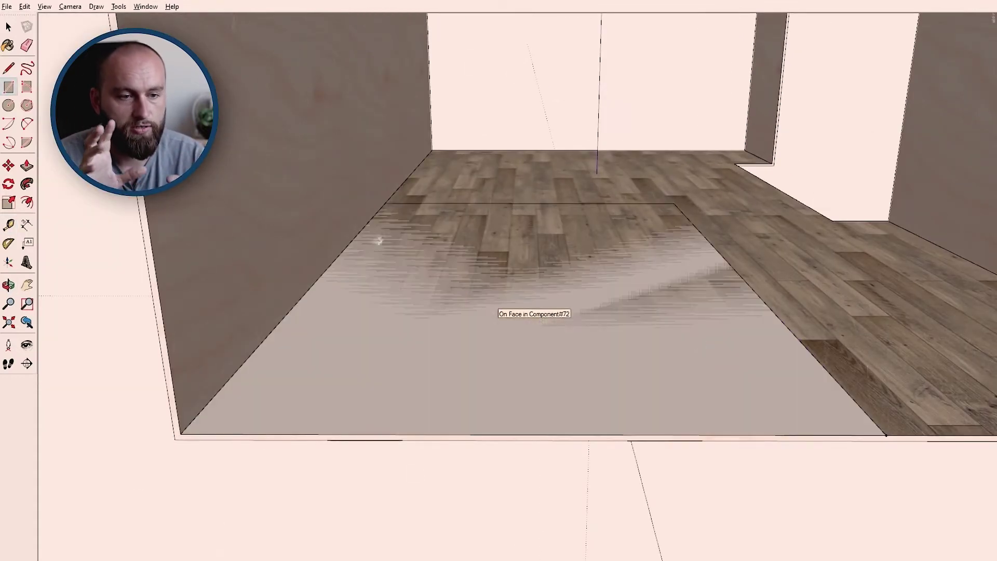
{"action": "key", "text": "space"}
{"action": "left_click", "coordinate": [311, 404]}
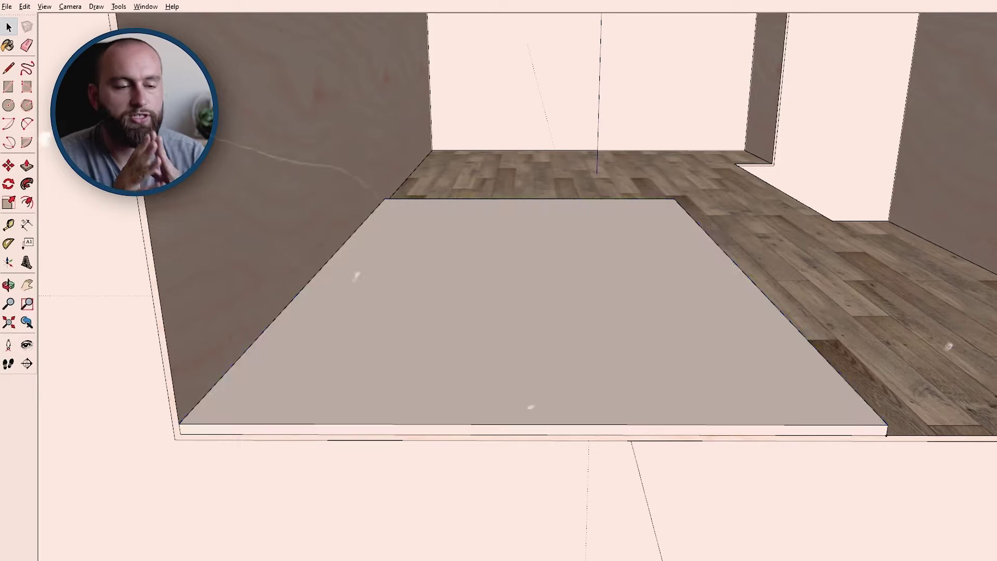
{"action": "right_click", "coordinate": [457, 360]}
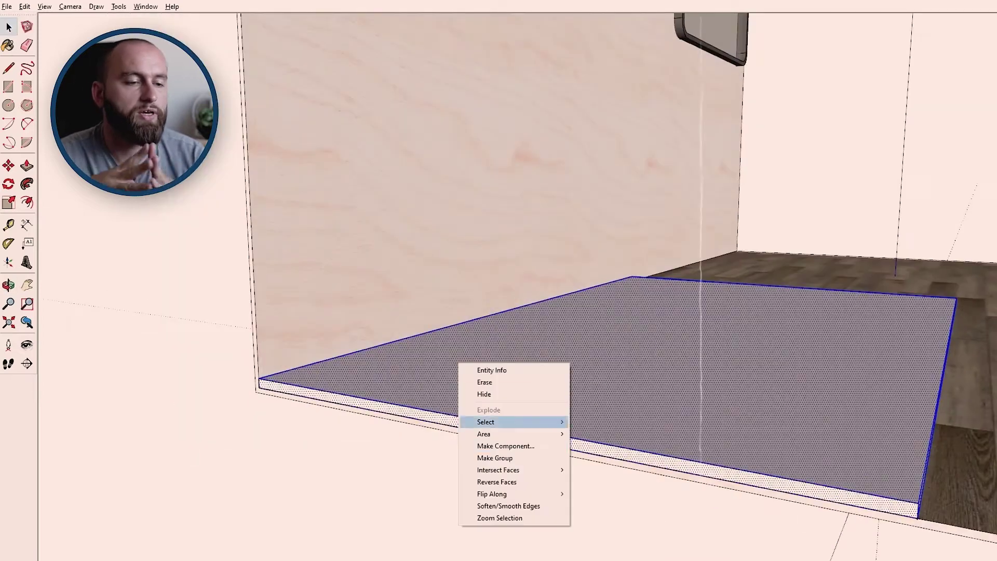
{"action": "left_click", "coordinate": [602, 349]}
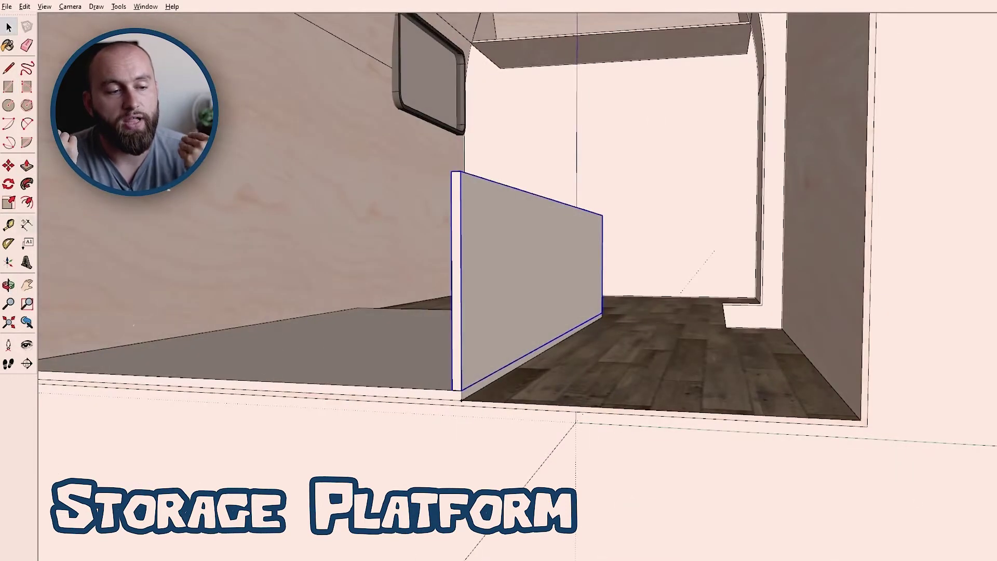
Move the divider panel into place at the platform edge
{"action": "key", "text": "m"}
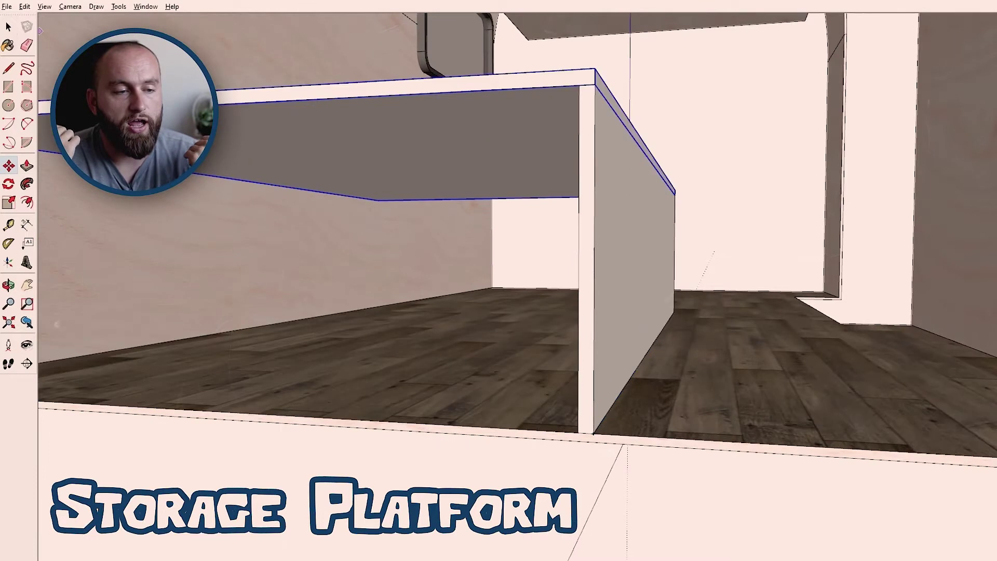
{"action": "middle_click_drag", "start_coordinate": [594, 433], "coordinate": [494, 173]}
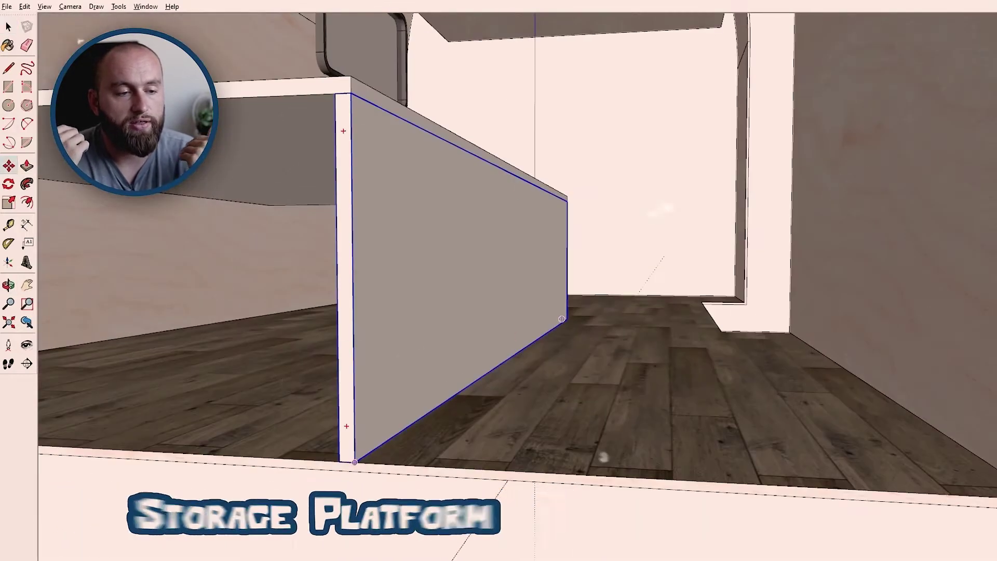
{"action": "scroll", "coordinate": [562, 319], "scroll_direction": "down", "scroll_amount": 6}
{"action": "key", "text": "space"}
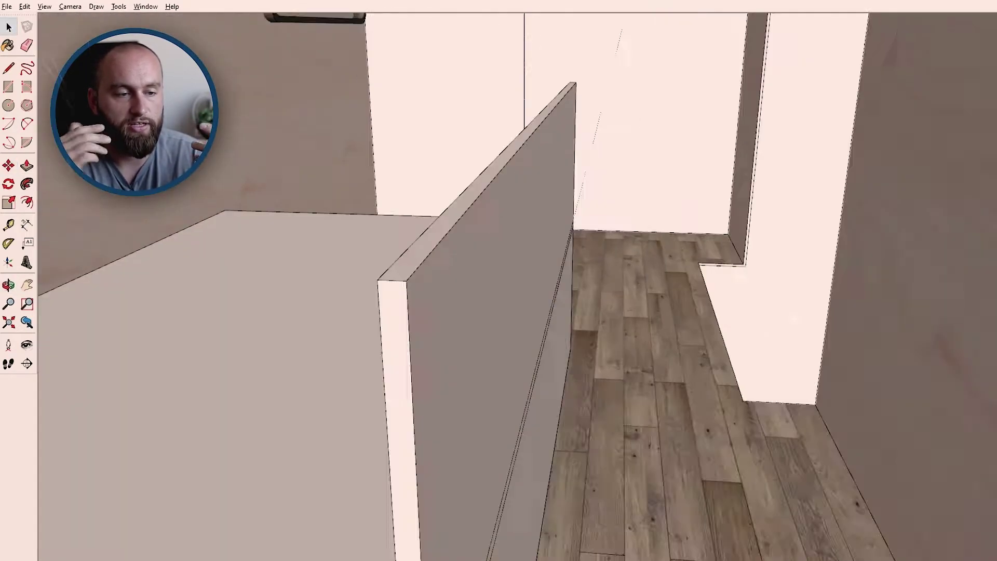
Draw the bench box with a flat top and the long raised bed platform beside it
{"action": "key", "text": "r"}
{"action": "scroll", "coordinate": [574, 244], "scroll_direction": "down", "scroll_amount": 5}
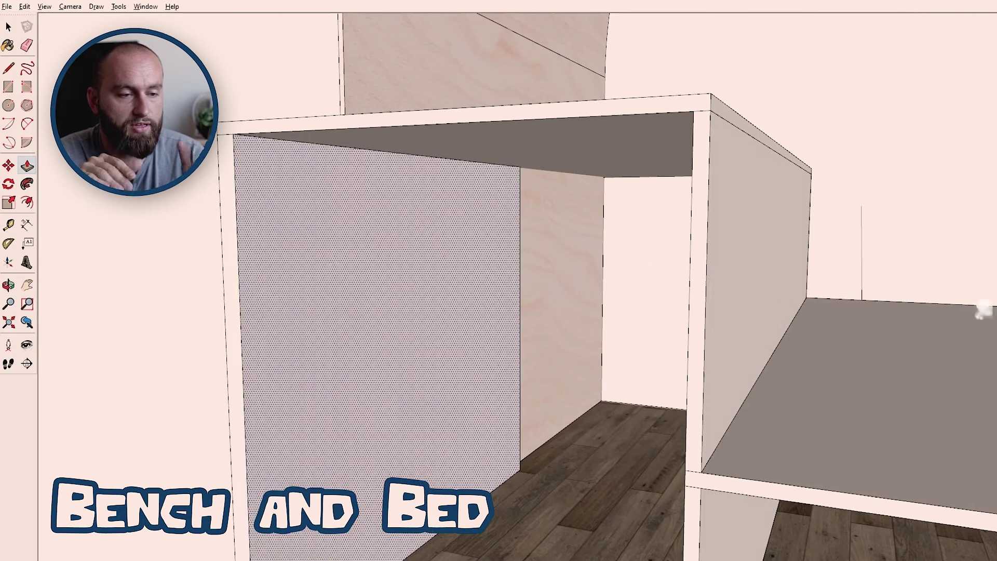
{"action": "key", "text": "space"}
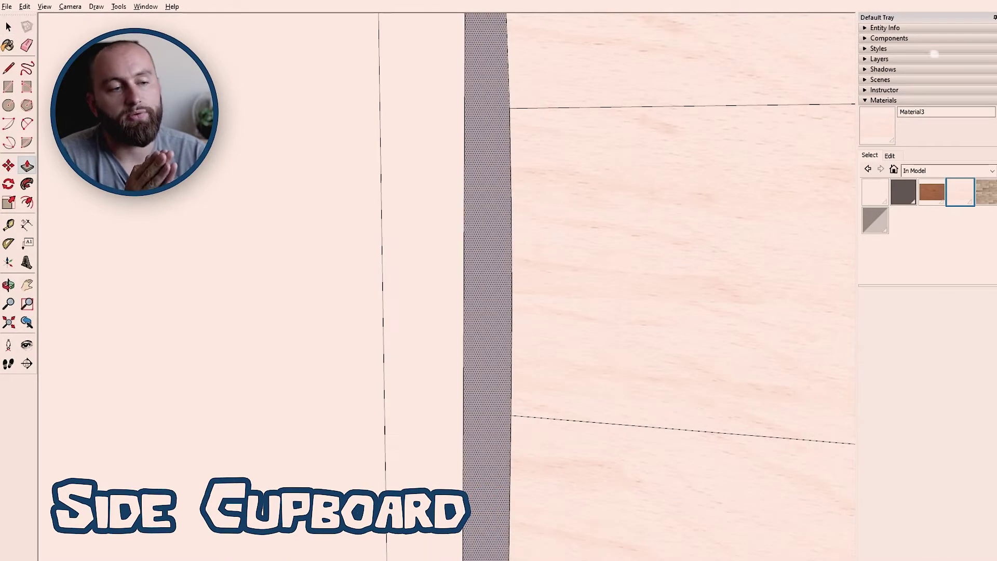
Move the tall panel toward the bench front, then extrude it and notch its corner with a rectangle
{"action": "middle_click_drag", "start_coordinate": [447, 281], "coordinate": [467, 281]}
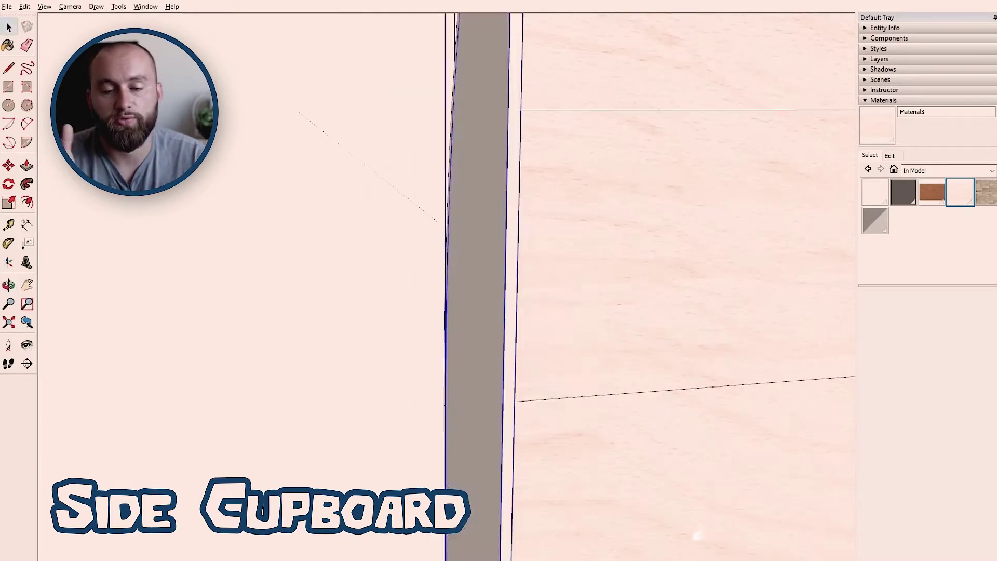
{"action": "right_click", "coordinate": [578, 239]}
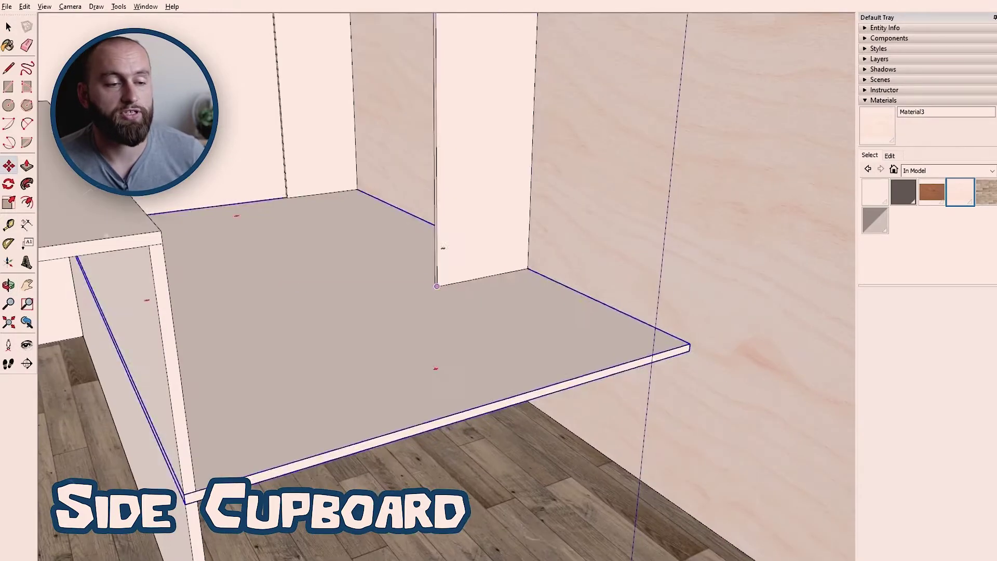
{"action": "left_click", "coordinate": [437, 286]}
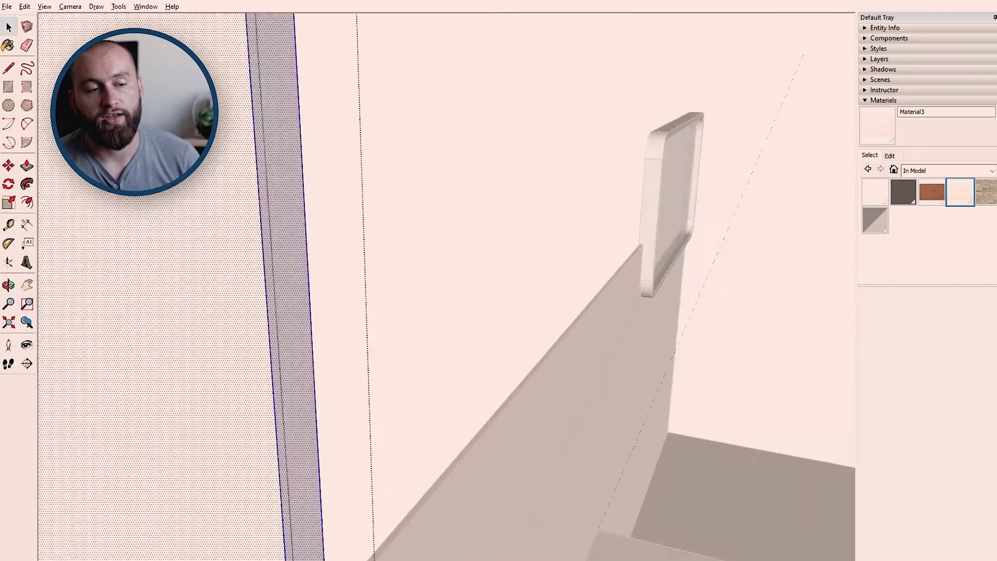
{"action": "key", "text": "p"}
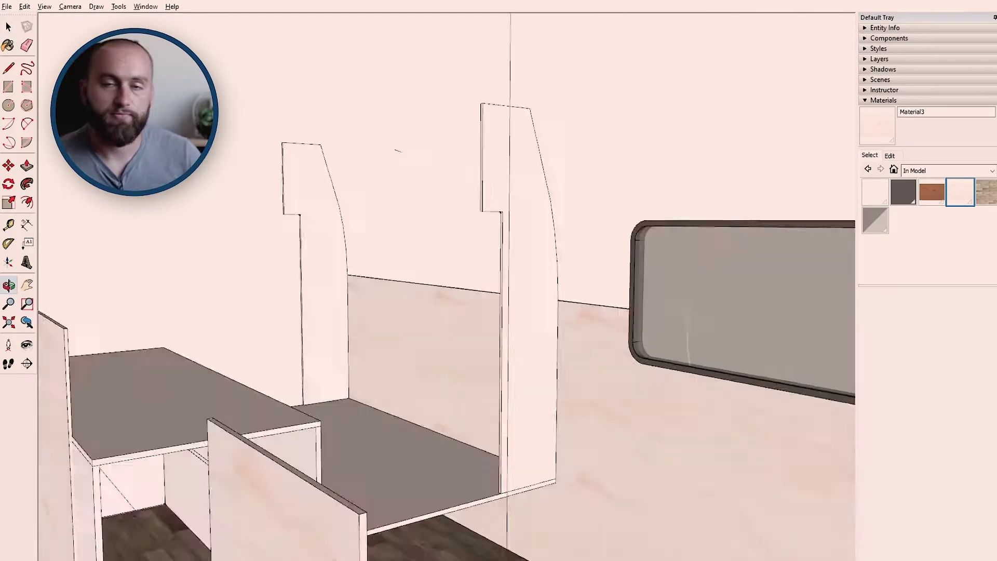
{"action": "key", "text": "r"}
{"action": "left_click", "coordinate": [282, 207]}
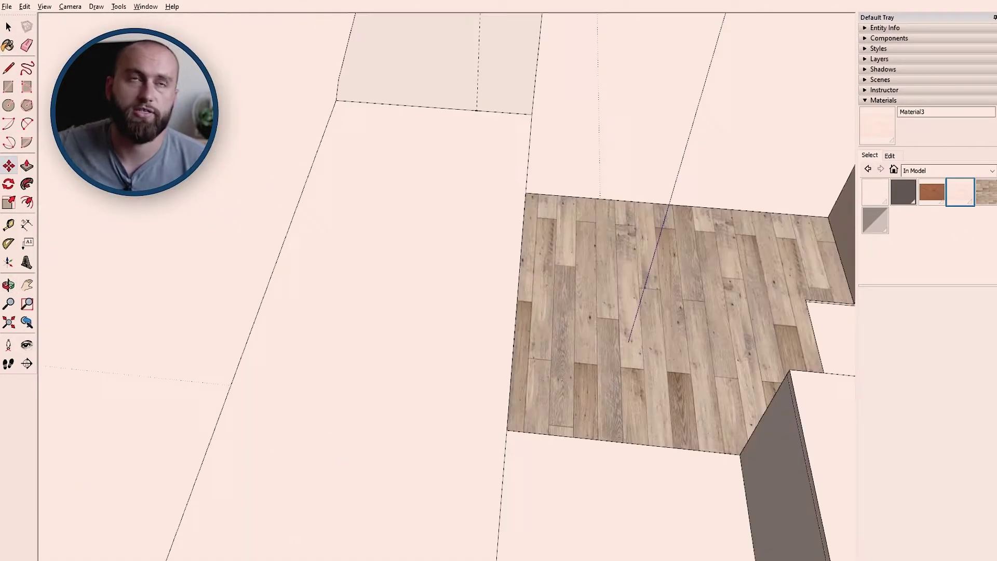
Raise the wall panel's top edge, then extrude shelf boards and move them between the side panels
{"action": "key", "text": "p"}
{"action": "right_click", "coordinate": [223, 203]}
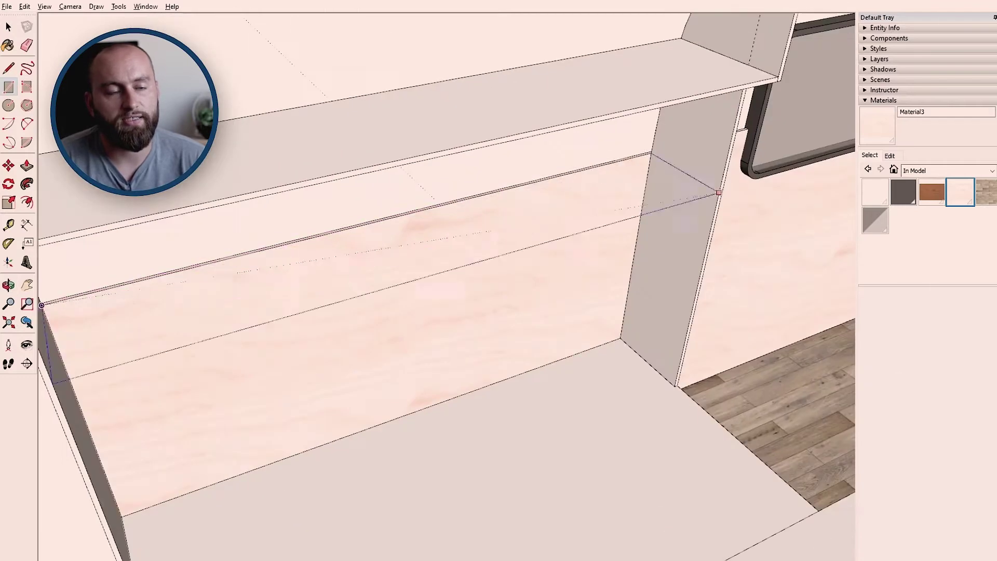
{"action": "key", "text": "p"}
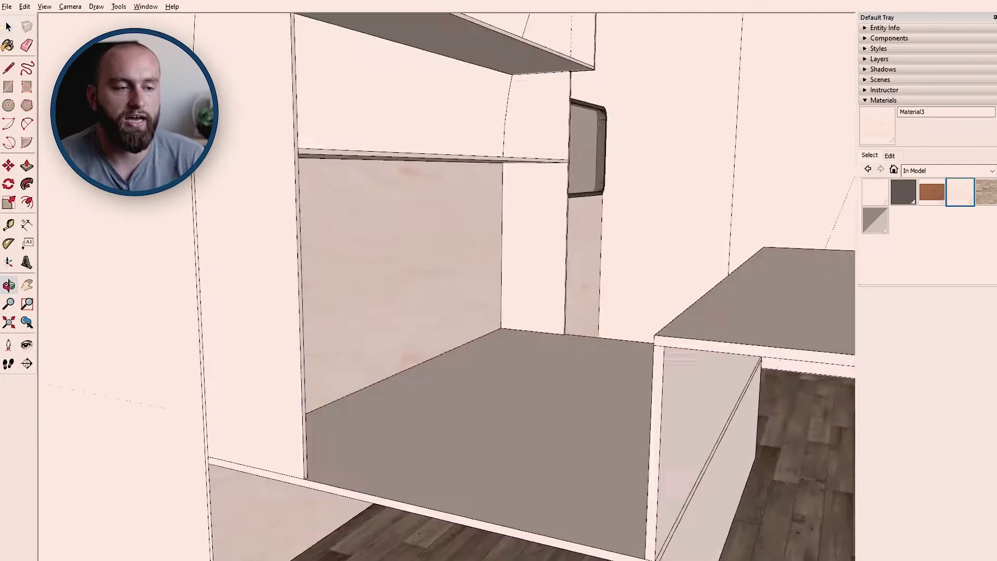
{"action": "key", "text": "m"}
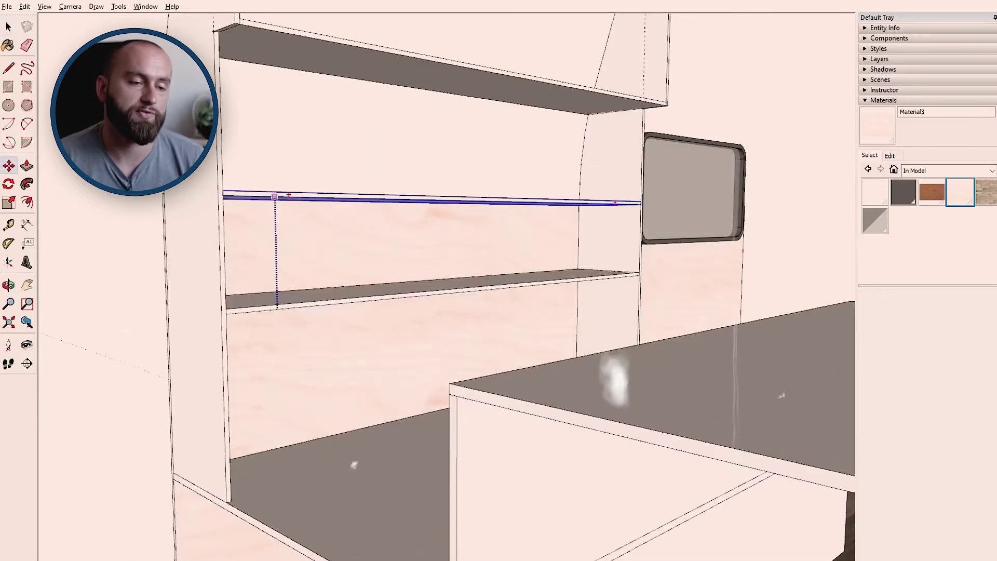
{"action": "middle_click_drag", "start_coordinate": [467, 338], "coordinate": [364, 291]}
{"action": "scroll", "coordinate": [452, 218], "scroll_direction": "up", "scroll_amount": 6}
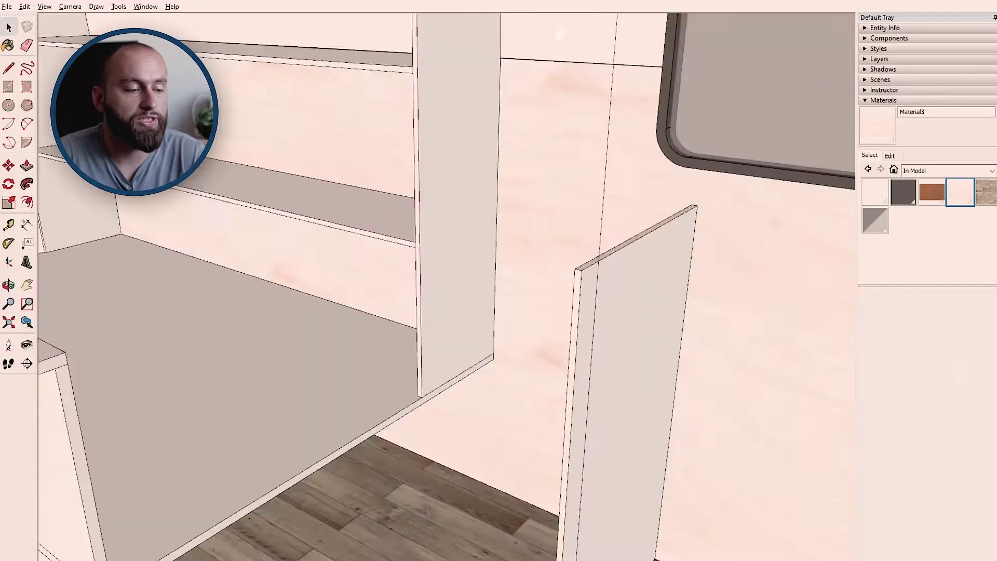
{"action": "key", "text": "m"}
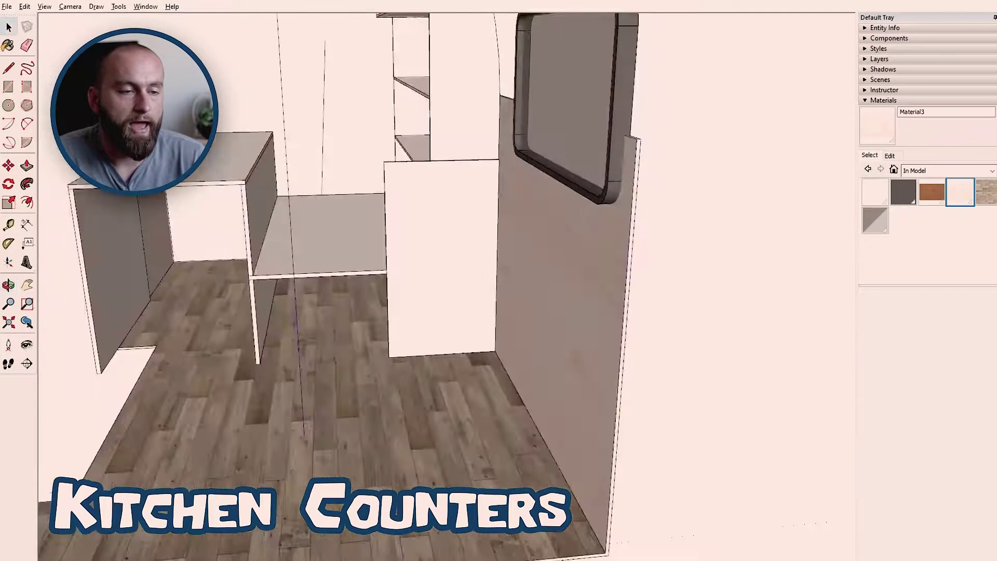
Draw the counter footprint on the floor and make the counter box a component
{"action": "key", "text": "m"}
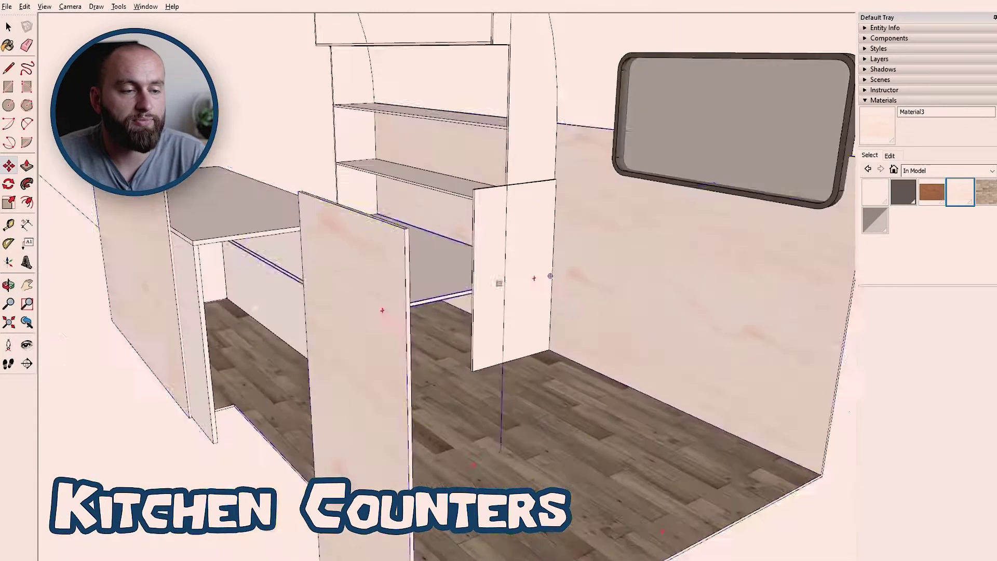
{"action": "key", "text": "r"}
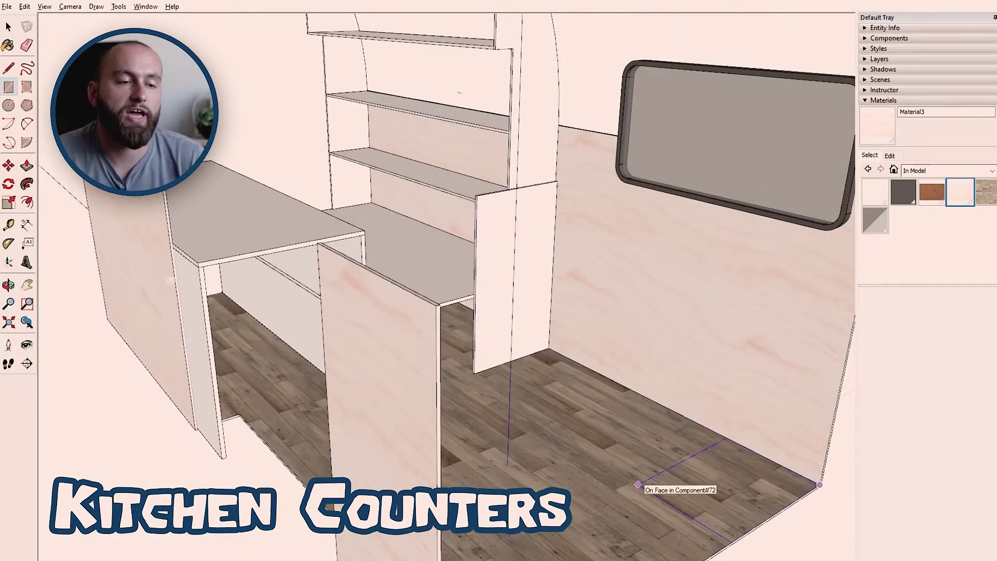
{"action": "left_click", "coordinate": [570, 544]}
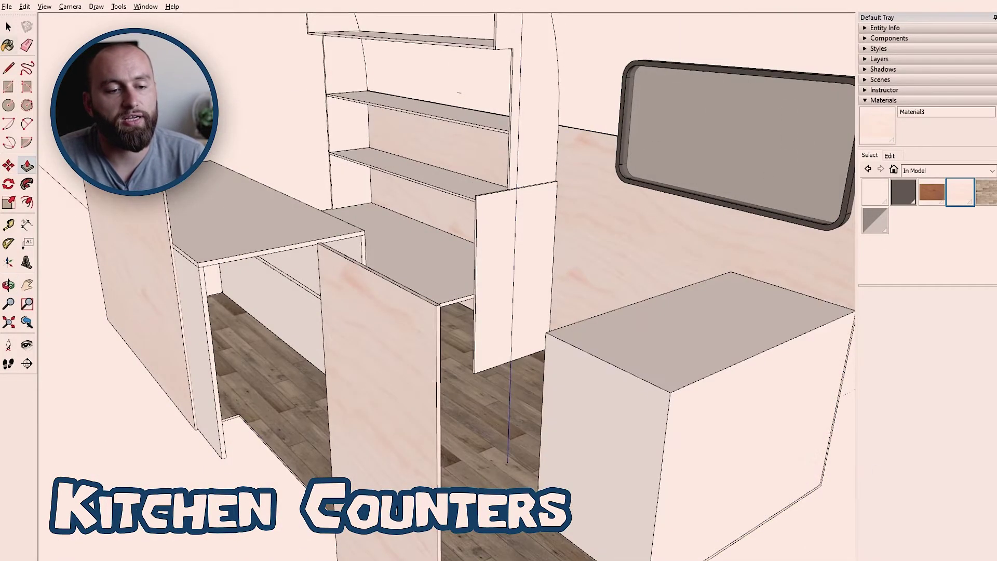
{"action": "right_click", "coordinate": [605, 389]}
{"action": "left_click", "coordinate": [663, 474]}
Move a copied upright panel into position on the right of the counter
{"action": "key", "text": "m"}
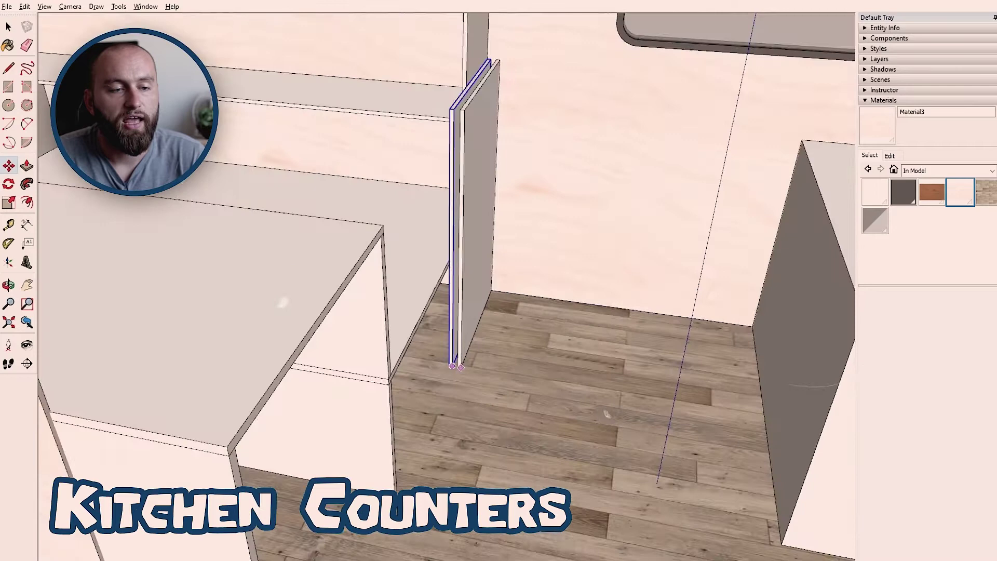
{"action": "left_click", "coordinate": [760, 416]}
{"action": "middle_click_drag", "start_coordinate": [760, 415], "coordinate": [583, 267]}
{"action": "key", "text": "space"}
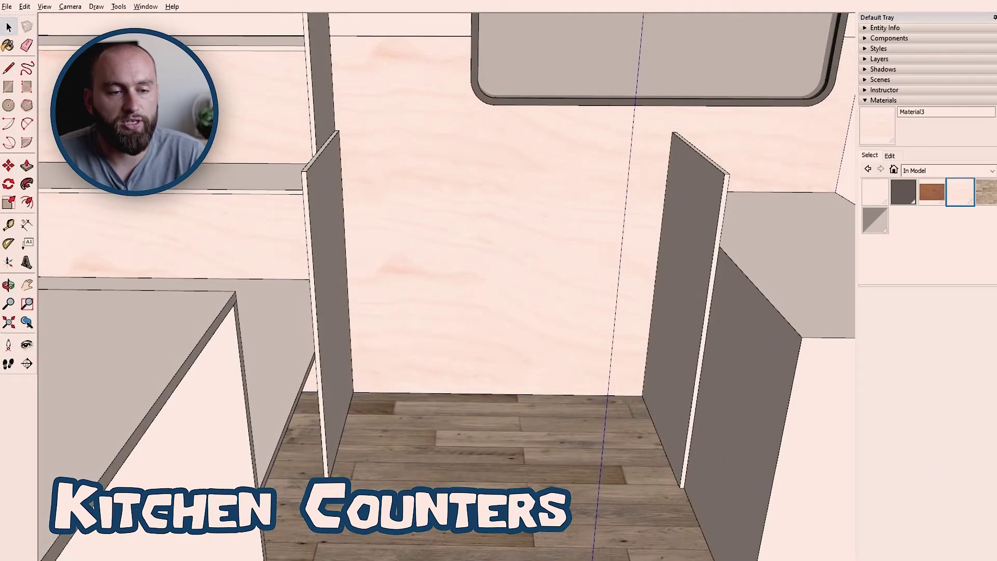
{"action": "middle_click_drag", "start_coordinate": [501, 484], "coordinate": [607, 274]}
{"action": "scroll", "coordinate": [239, 447], "scroll_direction": "up", "scroll_amount": 5}
Add another upright divider panel to the row under the window
{"action": "key", "text": "r"}
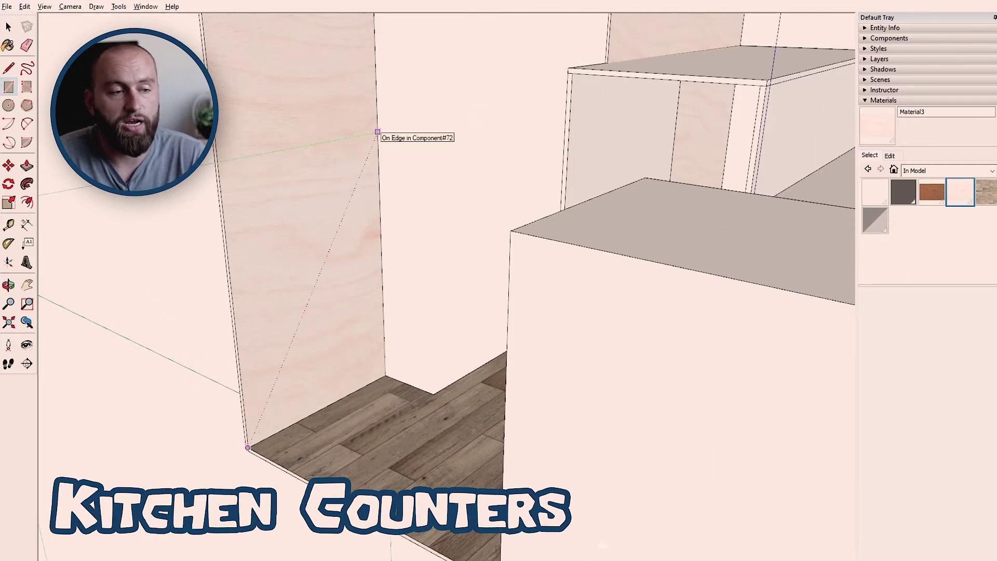
{"action": "key", "text": "ctrl+z"}
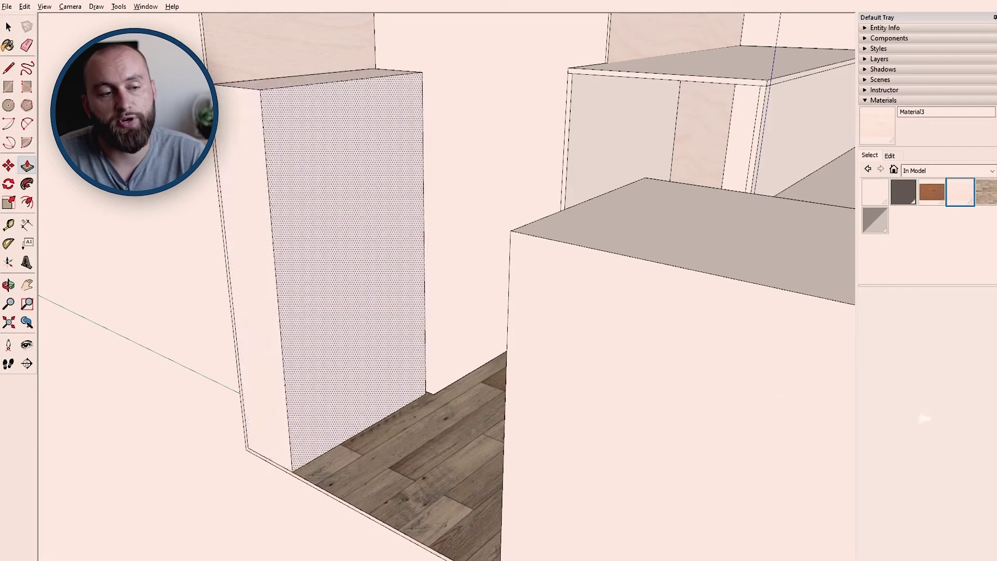
{"action": "key", "text": "space"}
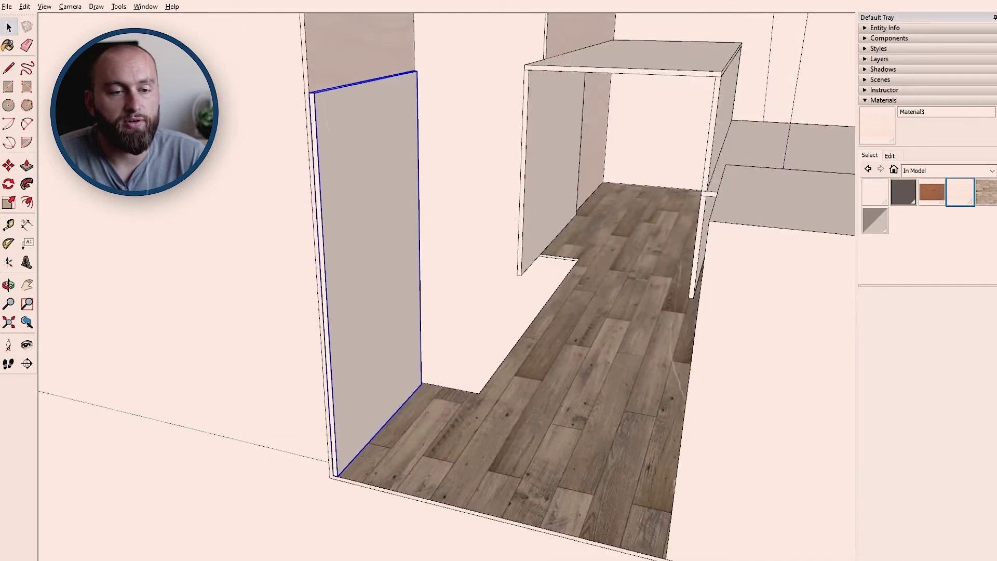
{"action": "key", "text": "m"}
{"action": "middle_click_drag", "start_coordinate": [364, 363], "coordinate": [486, 476]}
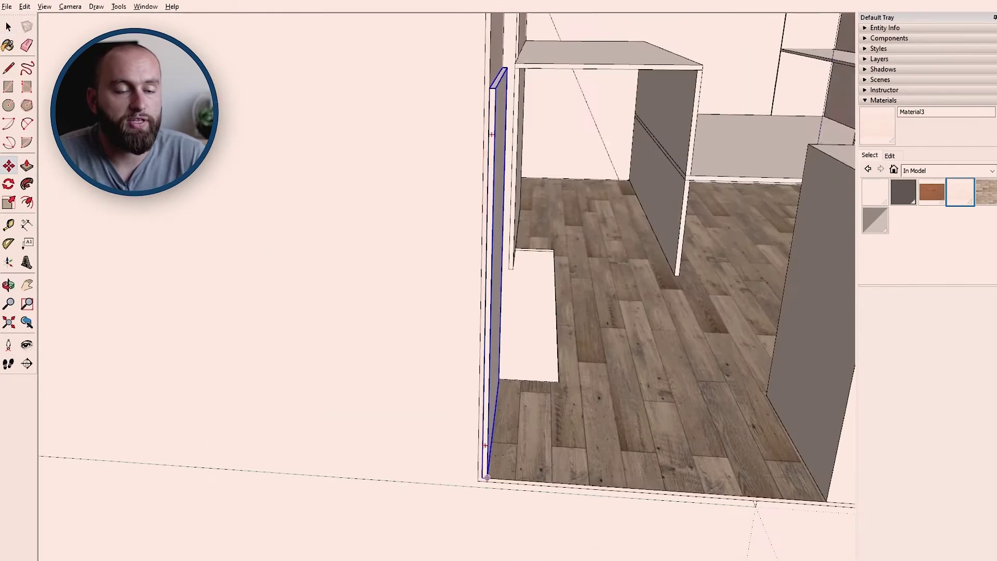
{"action": "middle_click_drag", "start_coordinate": [446, 280], "coordinate": [363, 291]}
Draw the countertop rectangle across the cabinet tops and select its face with edges
{"action": "key", "text": "r"}
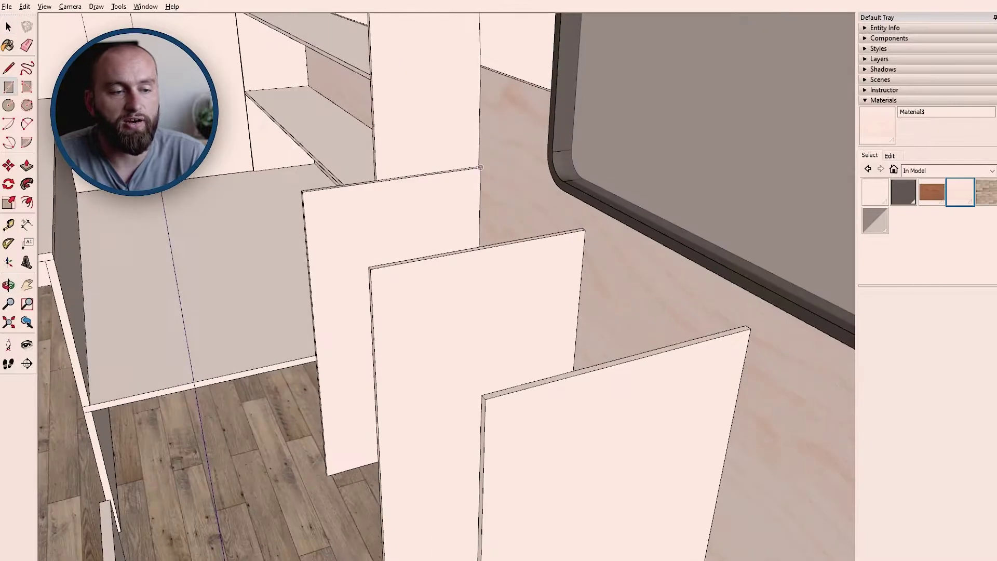
{"action": "scroll", "coordinate": [476, 172], "scroll_direction": "up", "scroll_amount": 5}
{"action": "scroll", "coordinate": [477, 173], "scroll_direction": "down", "scroll_amount": 5}
{"action": "left_click", "coordinate": [483, 405]}
{"action": "key", "text": "space"}
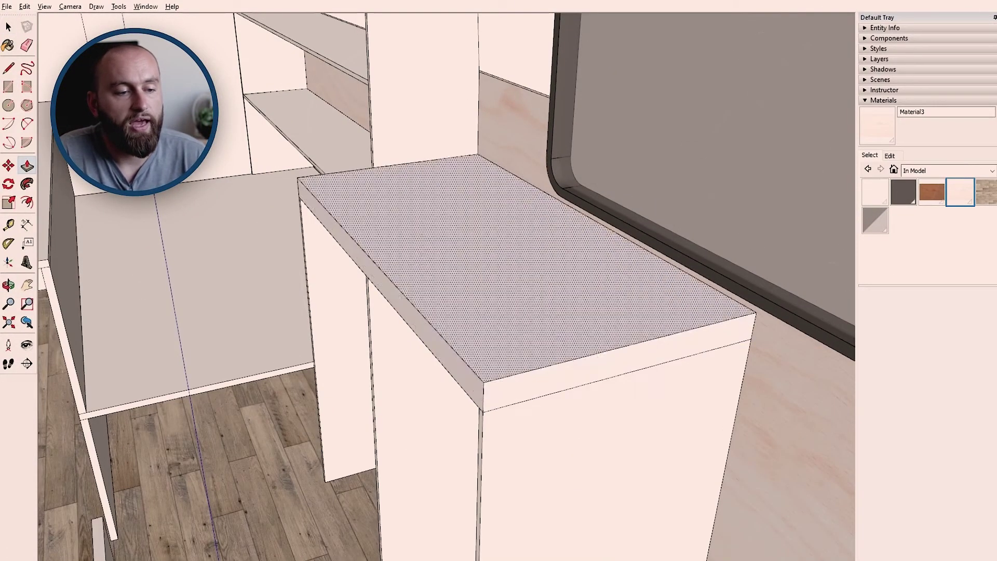
{"action": "double_click", "coordinate": [496, 179]}
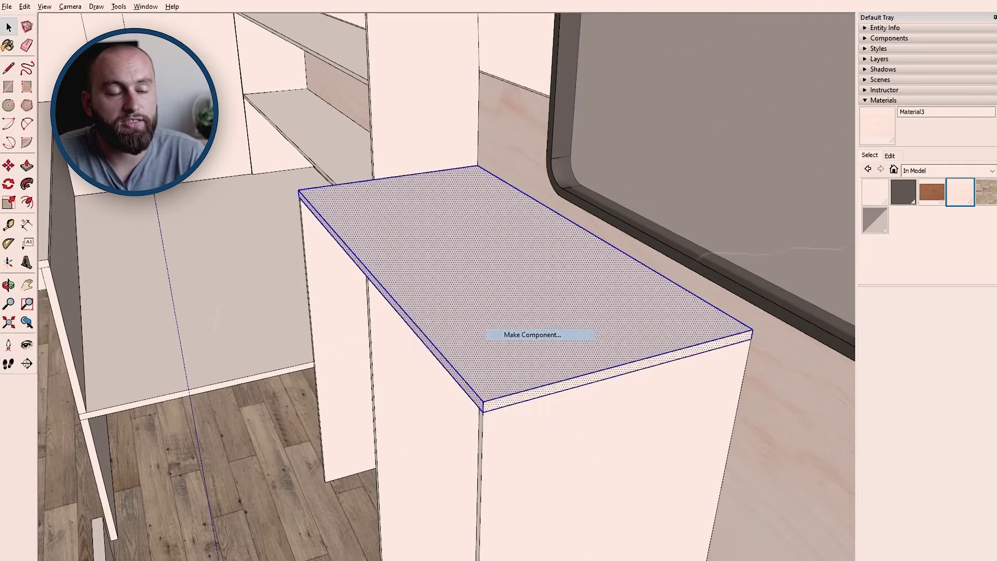
{"action": "middle_click_drag", "start_coordinate": [499, 281], "coordinate": [405, 312]}
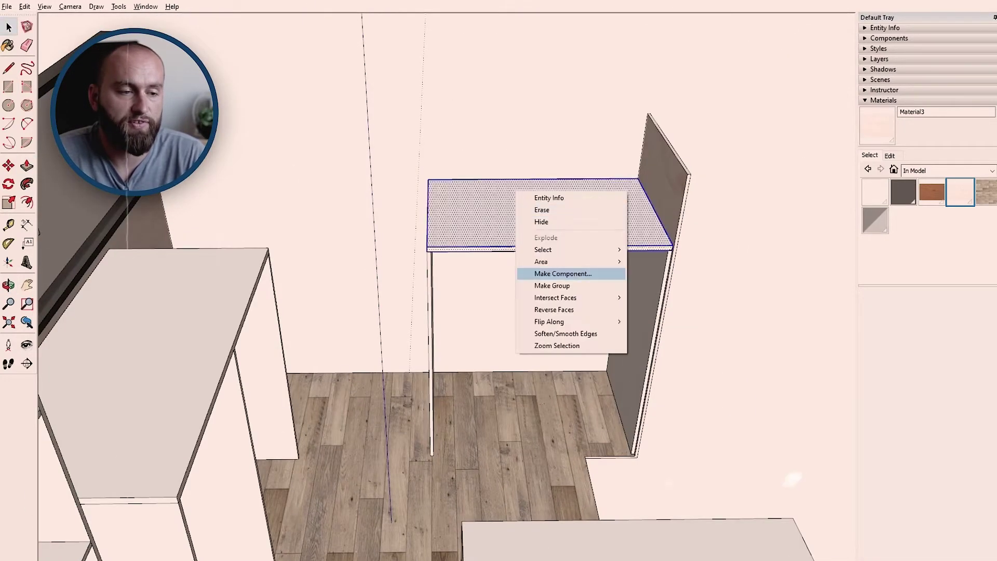
{"action": "middle_click_drag", "start_coordinate": [498, 280], "coordinate": [426, 296]}
Draw a drawer-front rectangle across the cabinet's top opening and pull it out into a board
{"action": "key", "text": "p"}
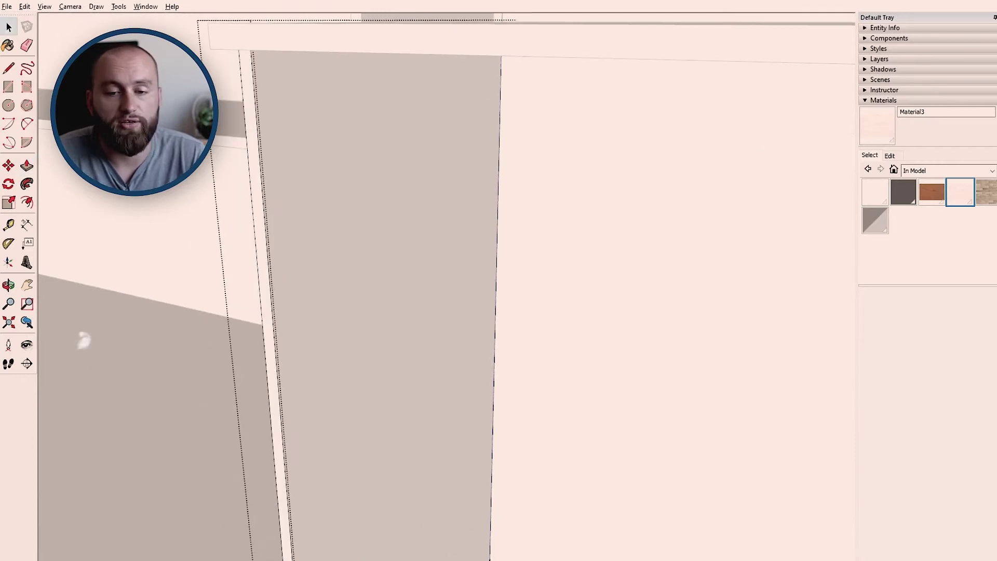
{"action": "mouse_move", "coordinate": [83, 340]}
{"action": "middle_mouse_down"}
{"action": "mouse_move", "coordinate": [535, 385]}
{"action": "mouse_move", "coordinate": [982, 315]}
{"action": "middle_mouse_up"}
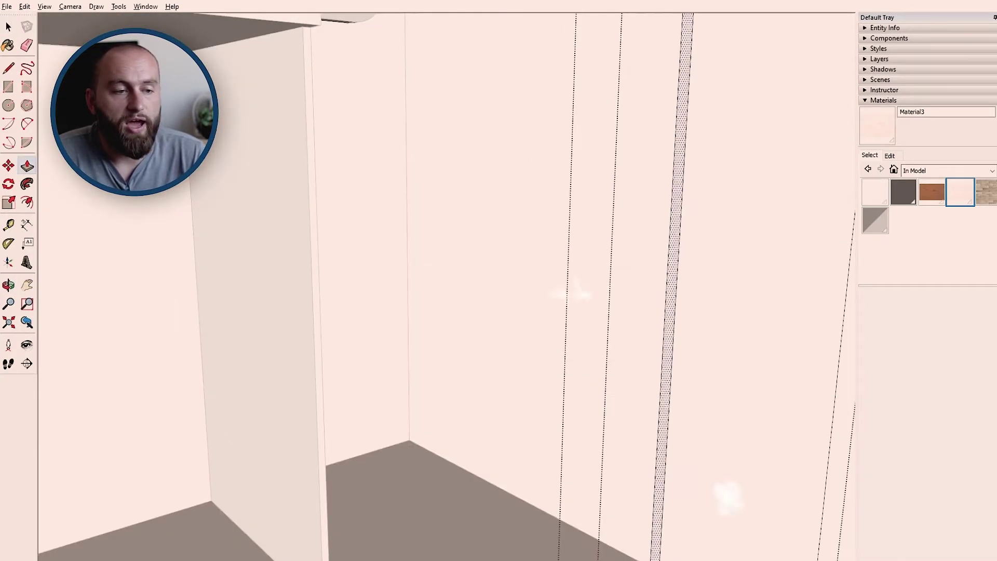
{"action": "middle_click_drag", "start_coordinate": [498, 280], "coordinate": [727, 281]}
{"action": "key", "text": "r"}
{"action": "left_click", "coordinate": [297, 89]}
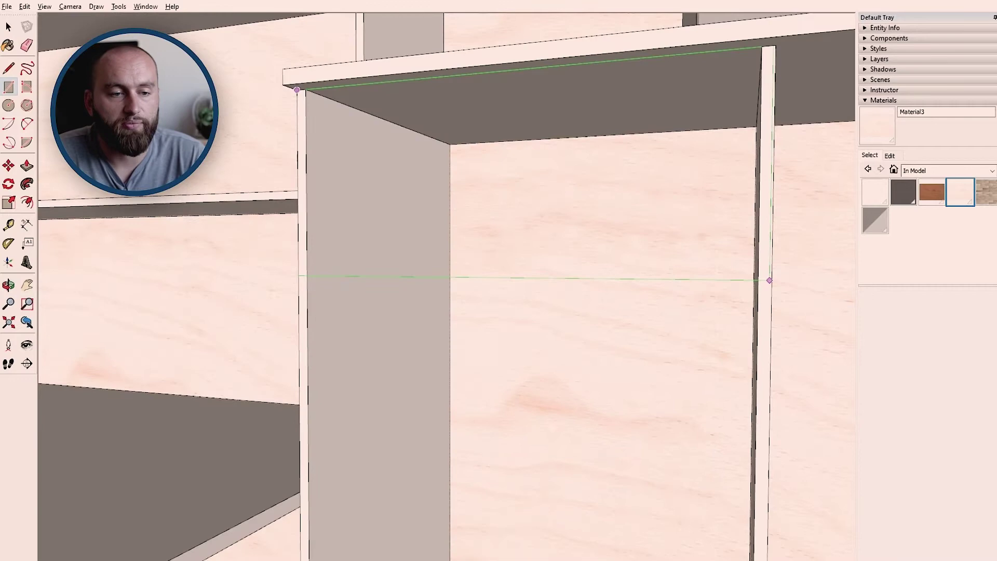
{"action": "left_click", "coordinate": [759, 259]}
{"action": "key", "text": "space"}
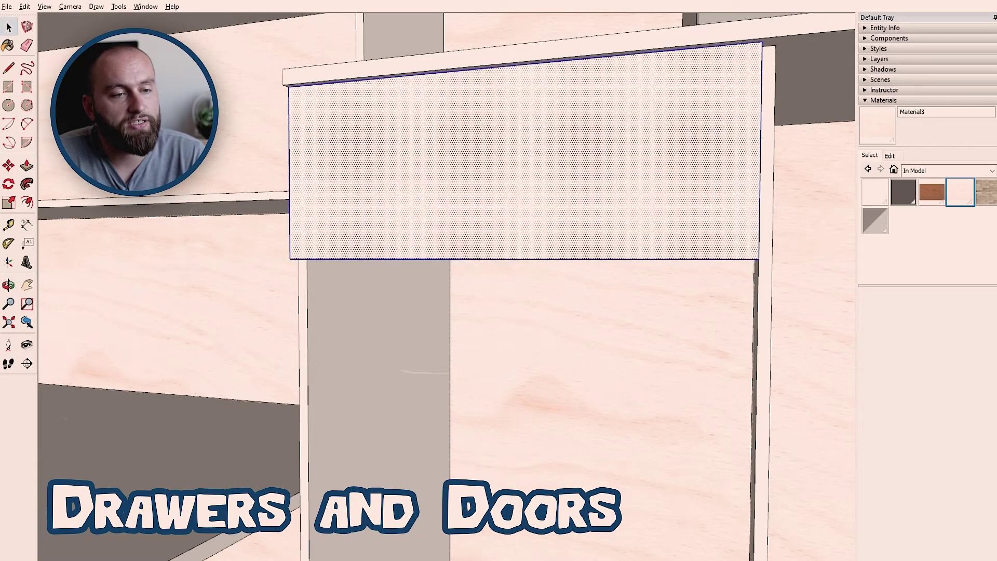
{"action": "middle_click_drag", "start_coordinate": [498, 280], "coordinate": [556, 213]}
{"action": "key", "text": "p"}
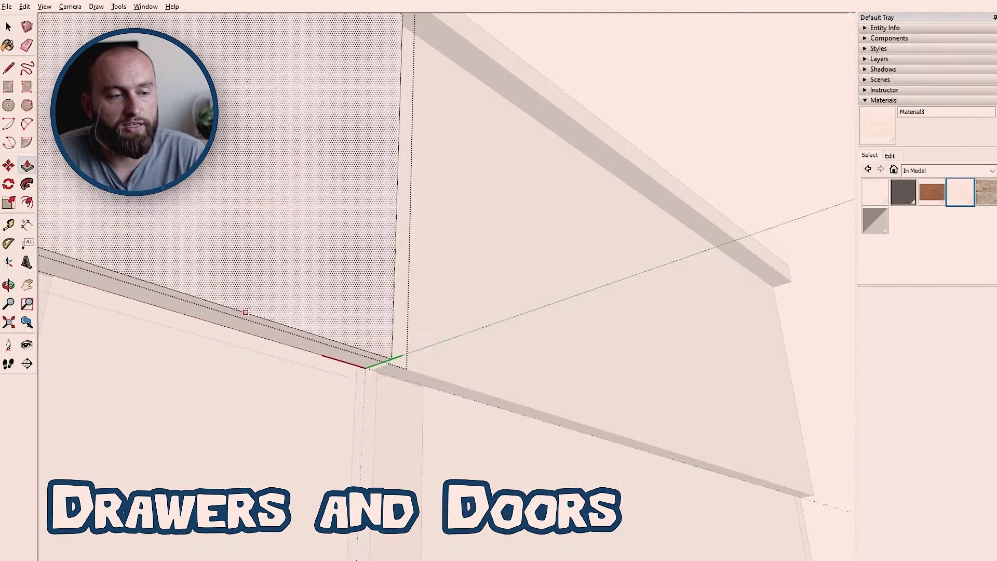
{"action": "left_click", "coordinate": [246, 312]}
Draw a front face over the left opening and pull it out into a door board
{"action": "scroll", "coordinate": [114, 256], "scroll_direction": "down", "scroll_amount": 5}
{"action": "middle_click_drag", "start_coordinate": [114, 257], "coordinate": [468, 390]}
{"action": "scroll", "coordinate": [468, 389], "scroll_direction": "up", "scroll_amount": 5}
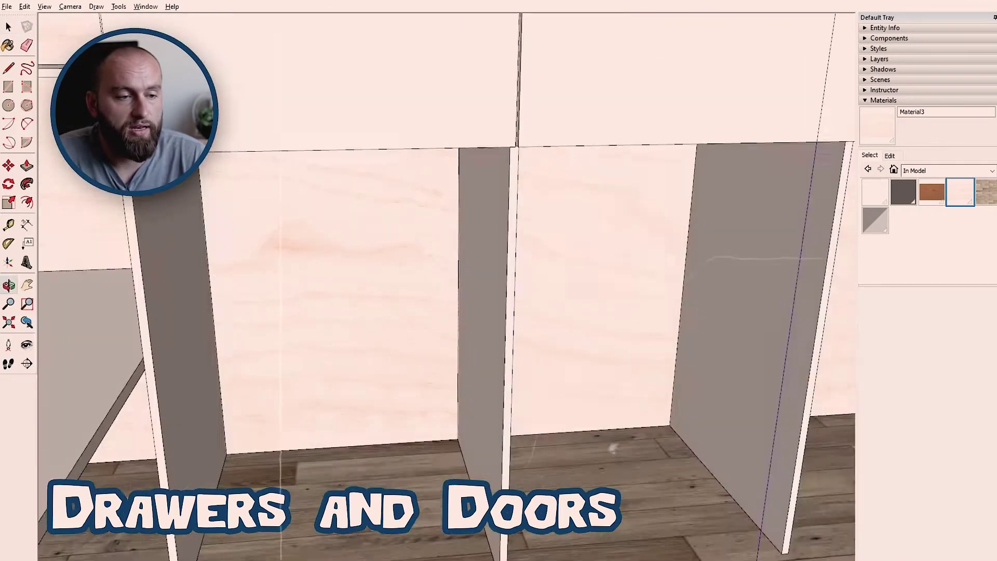
{"action": "middle_click_drag", "start_coordinate": [499, 281], "coordinate": [498, 260]}
{"action": "scroll", "coordinate": [459, 255], "scroll_direction": "up", "scroll_amount": 5}
{"action": "key", "text": "r"}
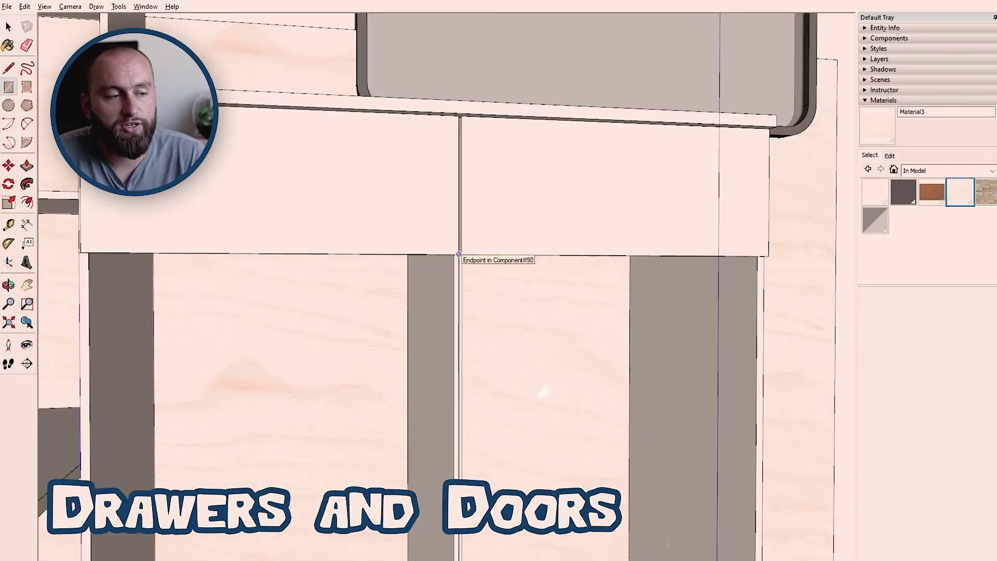
{"action": "left_click", "coordinate": [459, 255]}
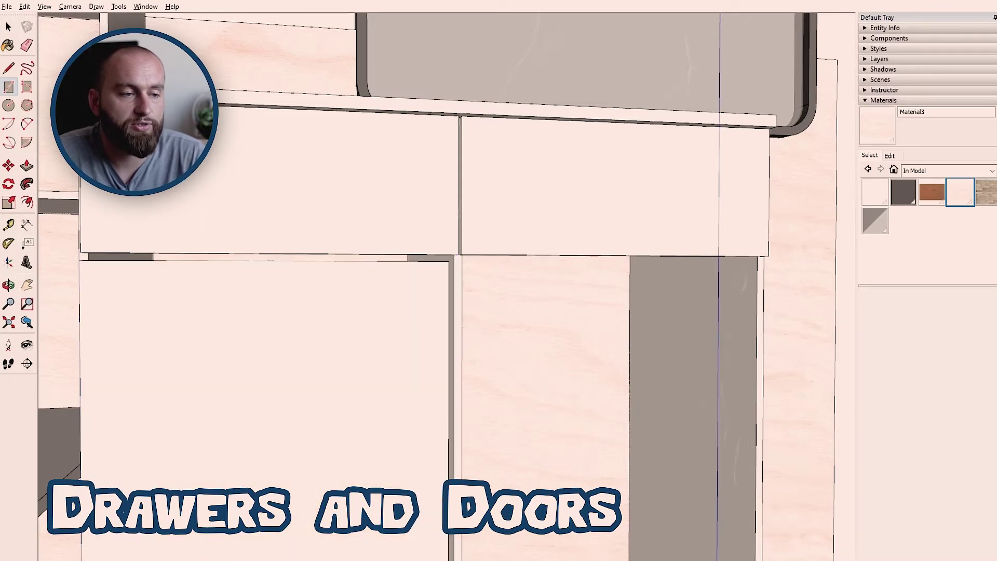
{"action": "key", "text": "m"}
{"action": "scroll", "coordinate": [64, 266], "scroll_direction": "up", "scroll_amount": 5}
{"action": "key", "text": "p"}
{"action": "scroll", "coordinate": [742, 250], "scroll_direction": "down", "scroll_amount": 3}
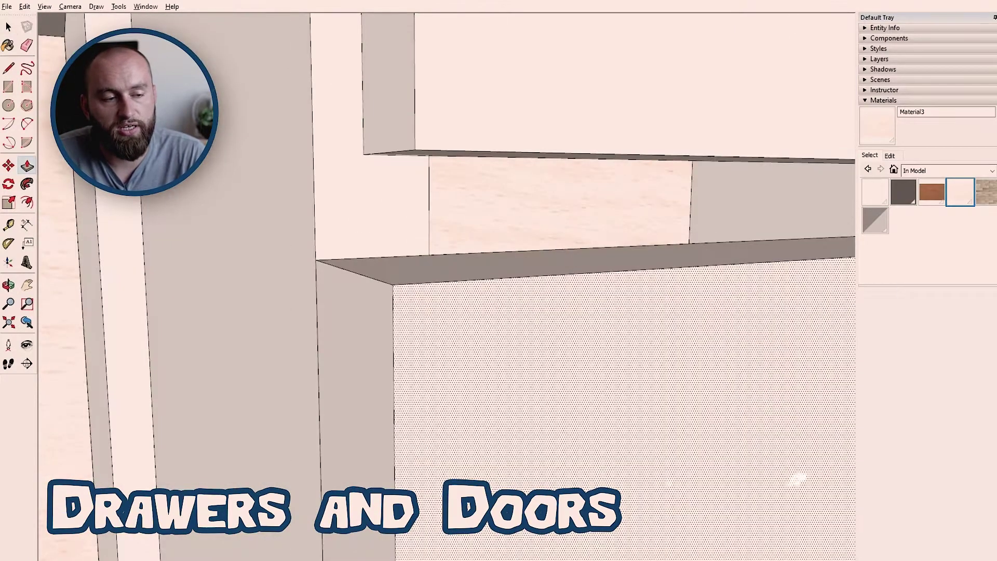
{"action": "left_click", "coordinate": [799, 477]}
{"action": "left_click", "coordinate": [799, 478]}
Move the door into place and set its hinge corner as the rotation pivot
{"action": "key", "text": "m"}
{"action": "scroll", "coordinate": [753, 341], "scroll_direction": "up", "scroll_amount": 3}
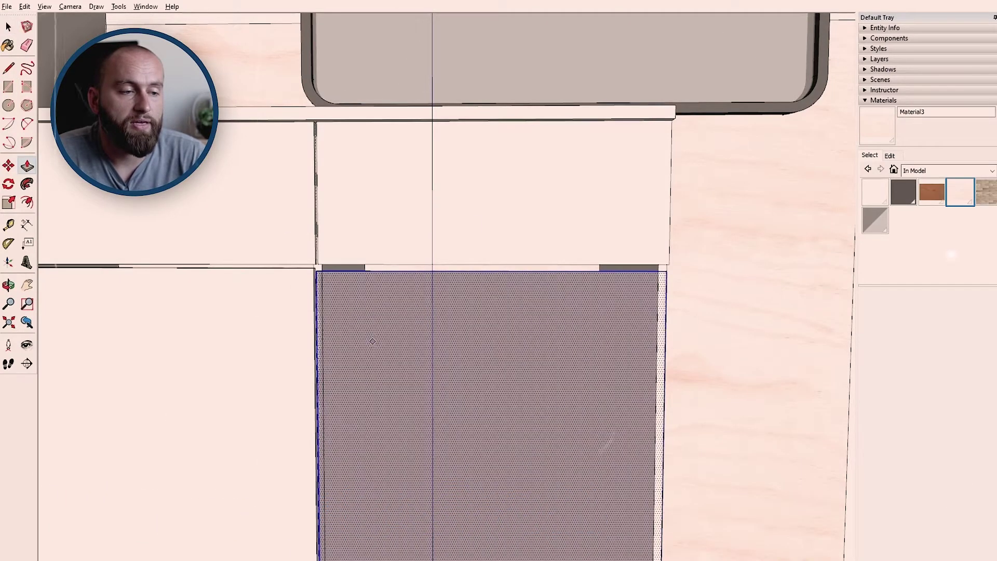
{"action": "left_click", "coordinate": [372, 341]}
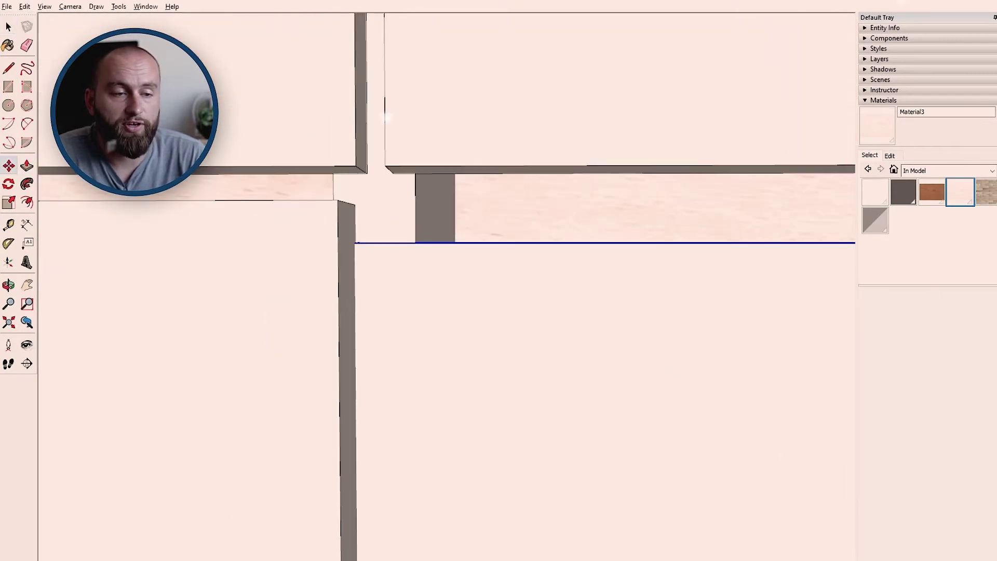
{"action": "scroll", "coordinate": [446, 286], "scroll_direction": "down", "scroll_amount": 5}
{"action": "key", "text": "q"}
{"action": "left_click", "coordinate": [176, 220]}
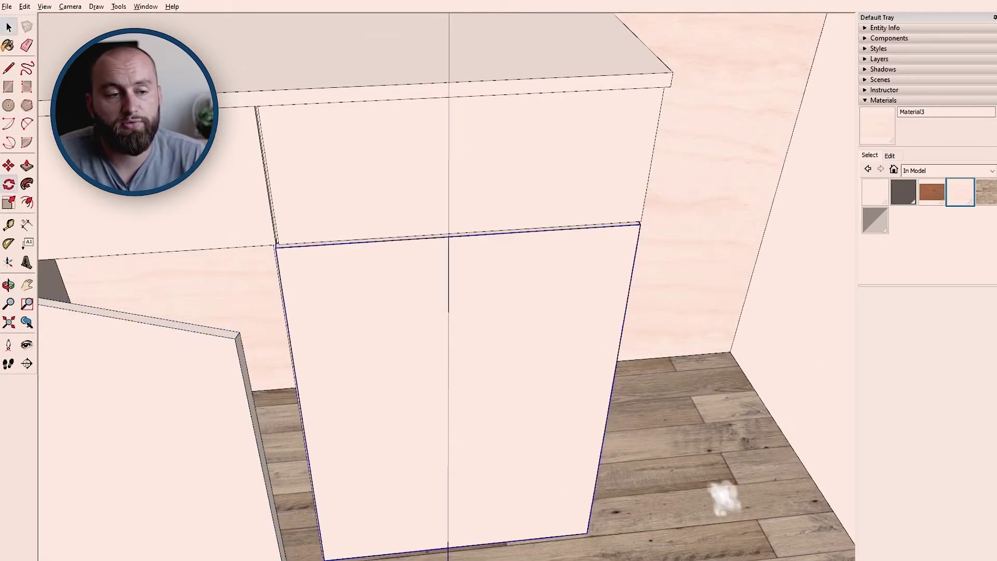
Draw the lower cabinet's door panel and make it a component
{"action": "scroll", "coordinate": [641, 223], "scroll_direction": "up", "scroll_amount": 3}
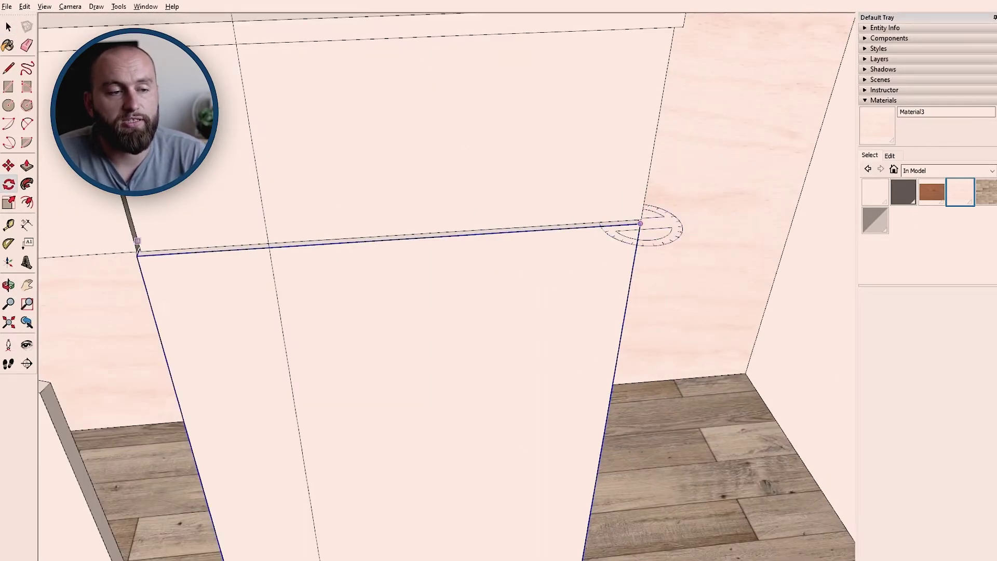
{"action": "key", "text": "space"}
{"action": "scroll", "coordinate": [641, 223], "scroll_direction": "down", "scroll_amount": 5}
{"action": "middle_click_drag", "start_coordinate": [640, 223], "coordinate": [389, 282]}
{"action": "scroll", "coordinate": [389, 282], "scroll_direction": "up", "scroll_amount": 3}
{"action": "key", "text": "m"}
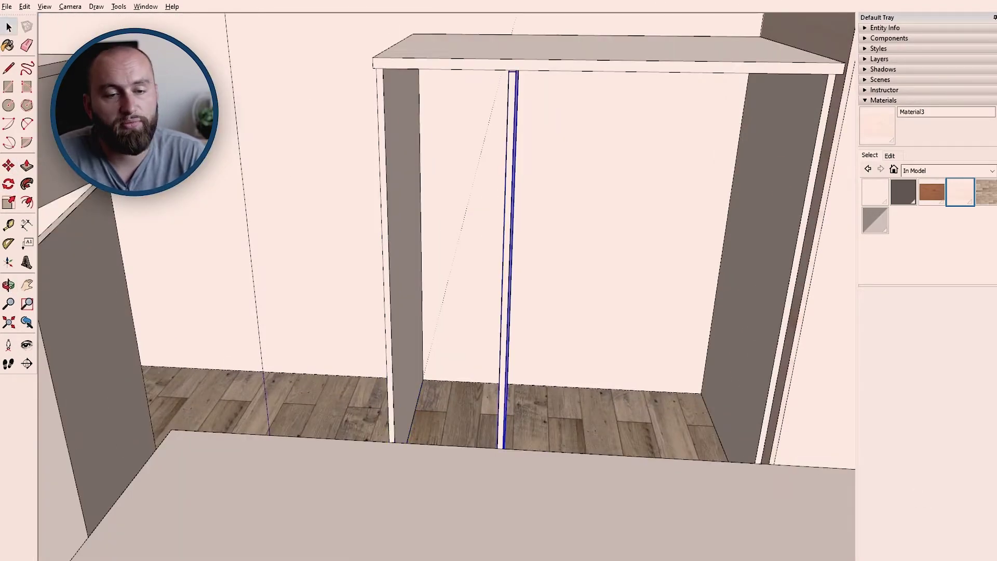
{"action": "scroll", "coordinate": [499, 281], "scroll_direction": "down", "scroll_amount": 5}
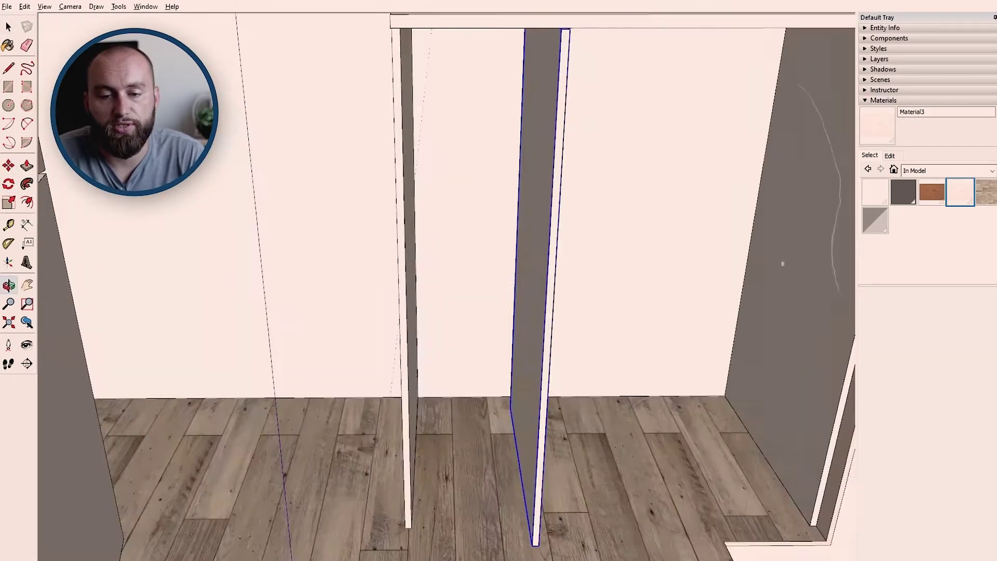
{"action": "middle_click_drag", "start_coordinate": [499, 280], "coordinate": [571, 260]}
{"action": "scroll", "coordinate": [526, 338], "scroll_direction": "up", "scroll_amount": 5}
{"action": "key", "text": "r"}
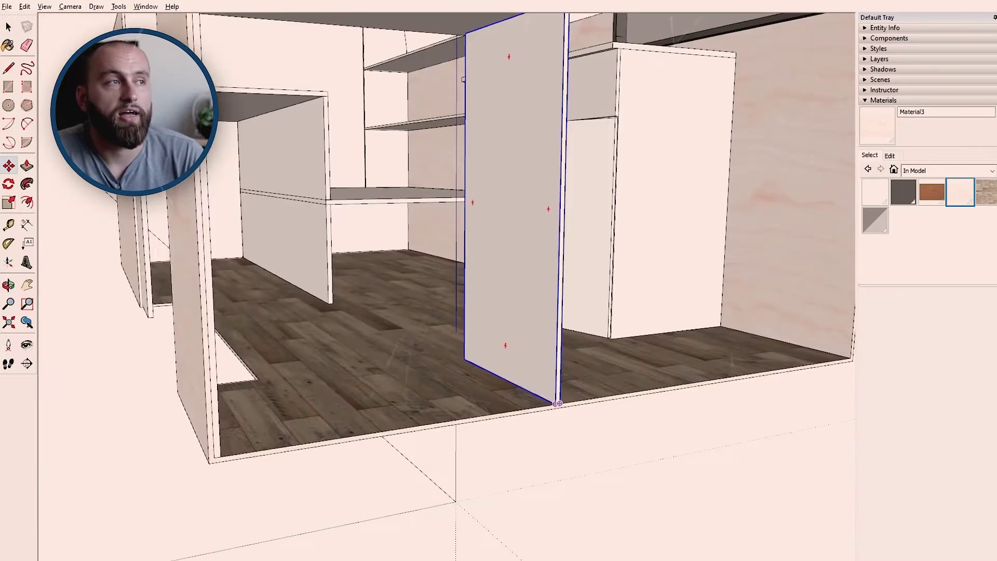
{"action": "middle_click_drag", "start_coordinate": [452, 416], "coordinate": [571, 311]}
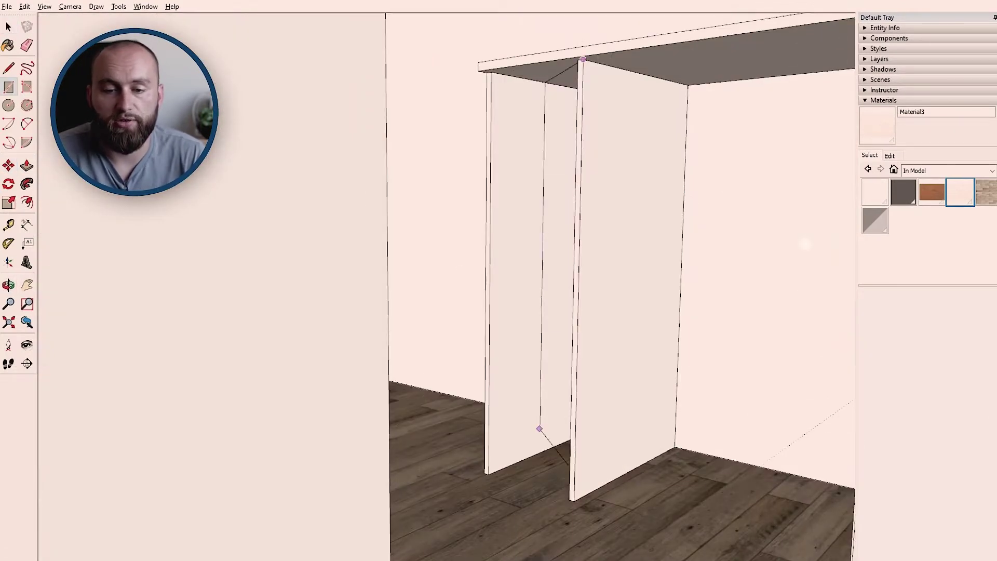
{"action": "left_click", "coordinate": [485, 474]}
{"action": "key", "text": "space"}
{"action": "triple_click", "coordinate": [535, 260]}
{"action": "right_click", "coordinate": [557, 196]}
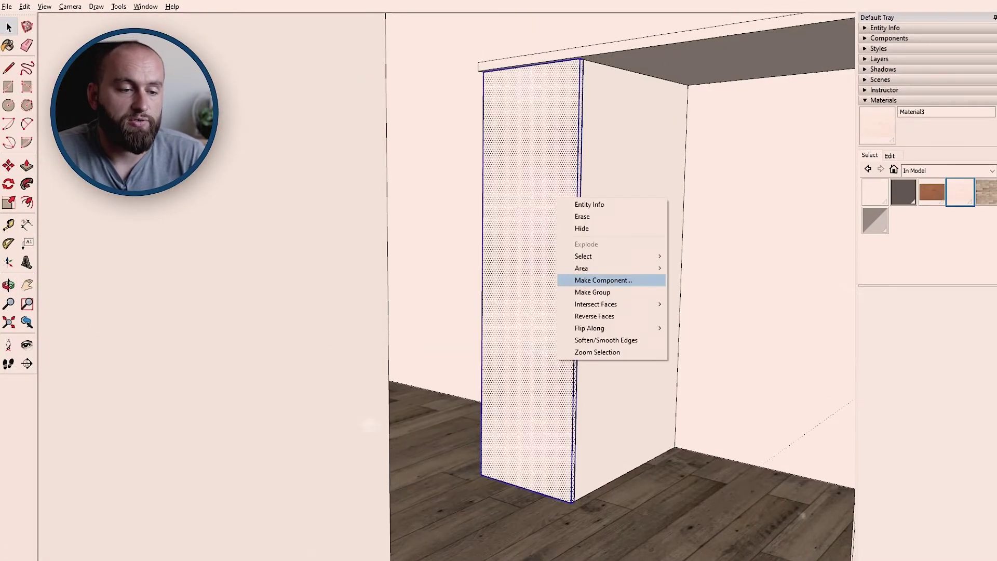
{"action": "left_click", "coordinate": [601, 289]}
Draw a panel between the column and right wall and swing it open on its bottom corner
{"action": "left_click", "coordinate": [793, 425]}
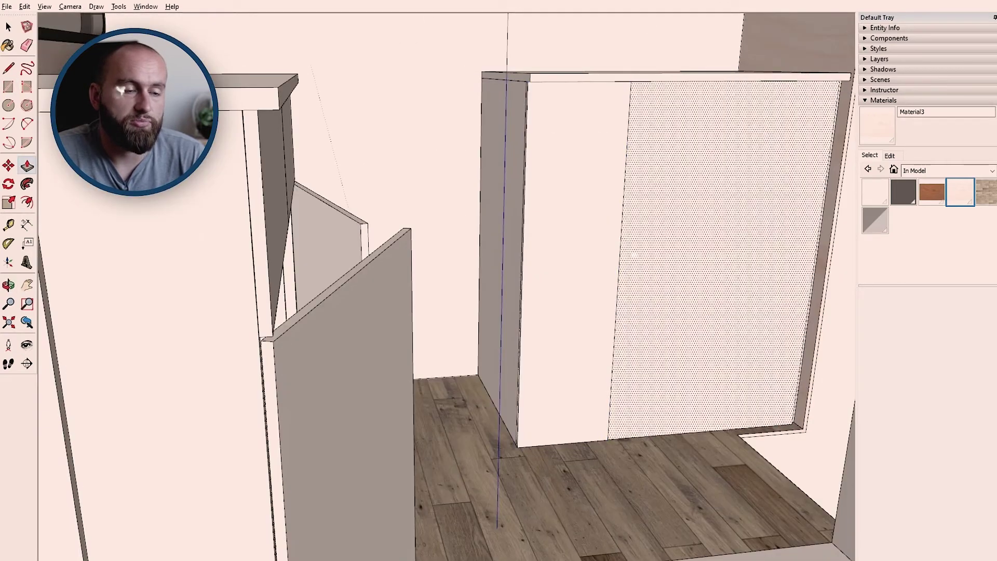
{"action": "key", "text": "space"}
{"action": "left_click", "coordinate": [727, 259]}
{"action": "key", "text": "q"}
{"action": "middle_click_drag", "start_coordinate": [712, 264], "coordinate": [519, 312]}
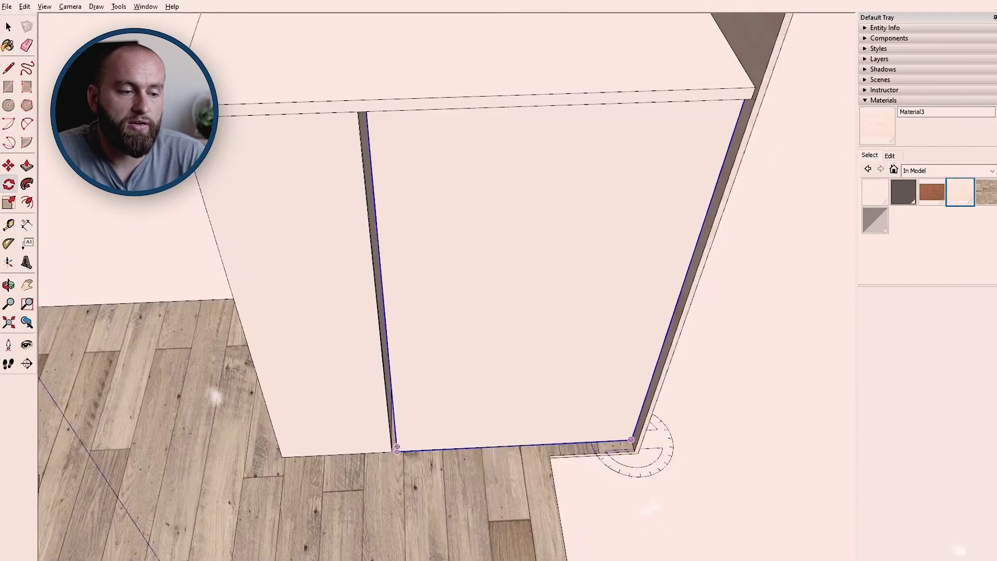
{"action": "left_click", "coordinate": [397, 451]}
{"action": "left_click", "coordinate": [732, 446]}
{"action": "scroll", "coordinate": [535, 334], "scroll_direction": "up", "scroll_amount": 5}
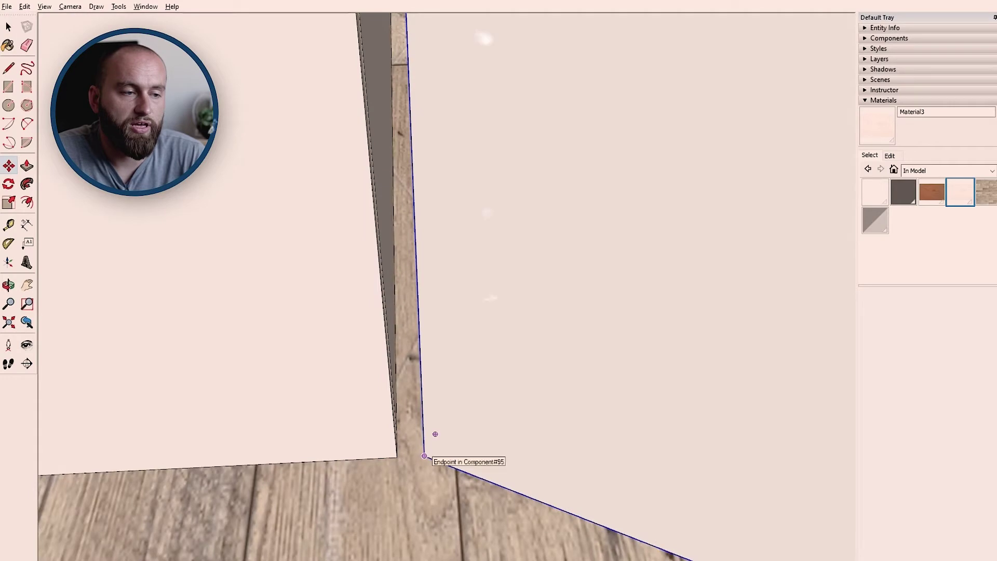
{"action": "scroll", "coordinate": [534, 334], "scroll_direction": "down", "scroll_amount": 10}
{"action": "middle_click_drag", "start_coordinate": [535, 334], "coordinate": [571, 155]}
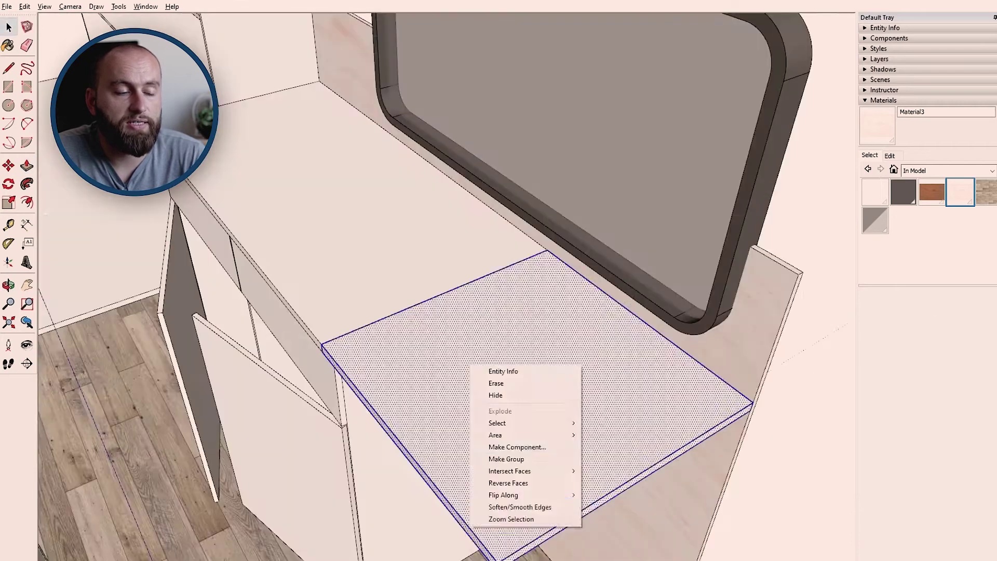
Make the counter panel a component and shift it one panel-width left by its corner
{"action": "left_click", "coordinate": [512, 450]}
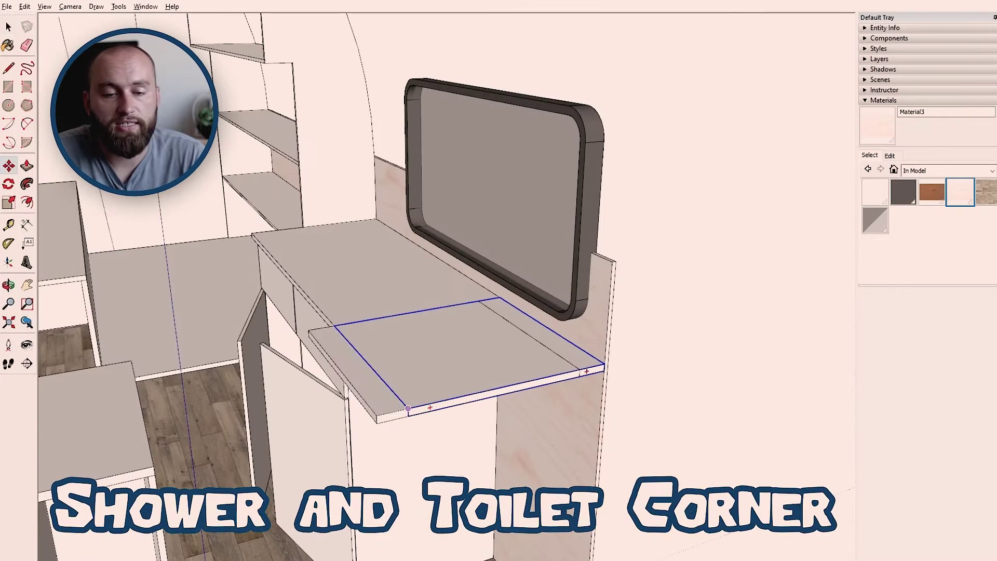
{"action": "left_click", "coordinate": [408, 409]}
{"action": "left_click", "coordinate": [153, 466]}
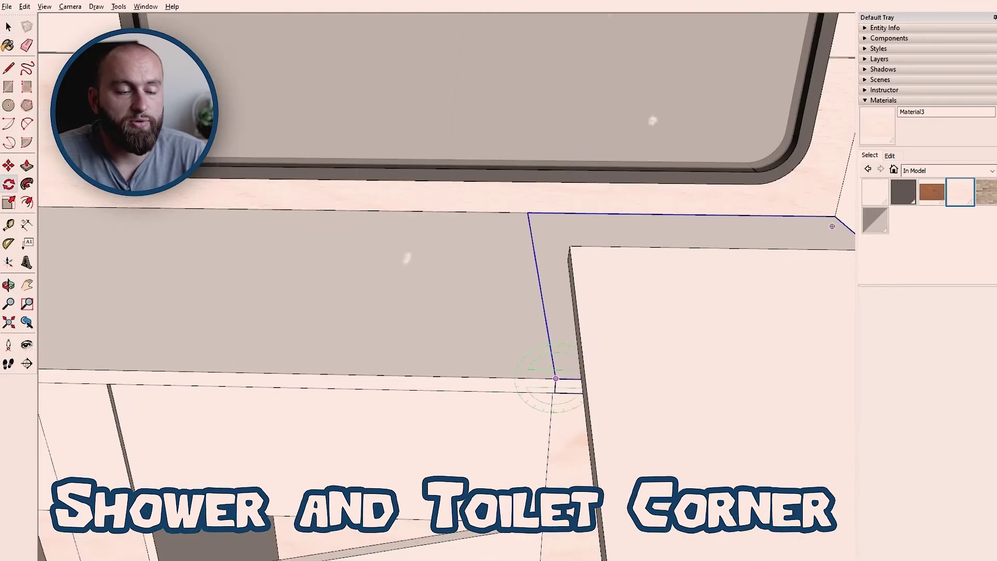
{"action": "middle_click_drag", "start_coordinate": [556, 378], "coordinate": [436, 312]}
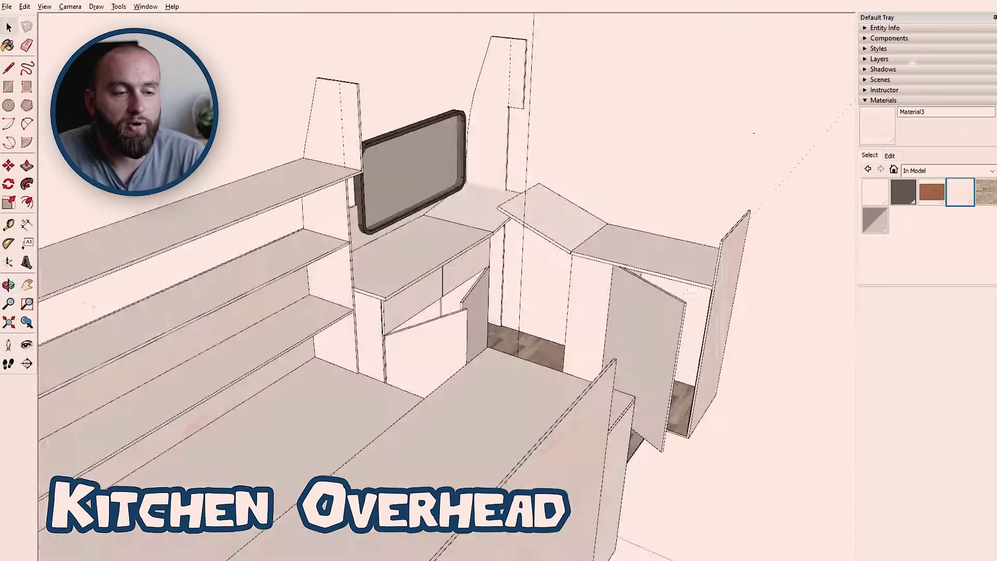
Draw the overhead shelf between the upper side panels above the window and extend its back deeper
{"action": "middle_click_drag", "start_coordinate": [426, 270], "coordinate": [494, 207]}
{"action": "key", "text": "r"}
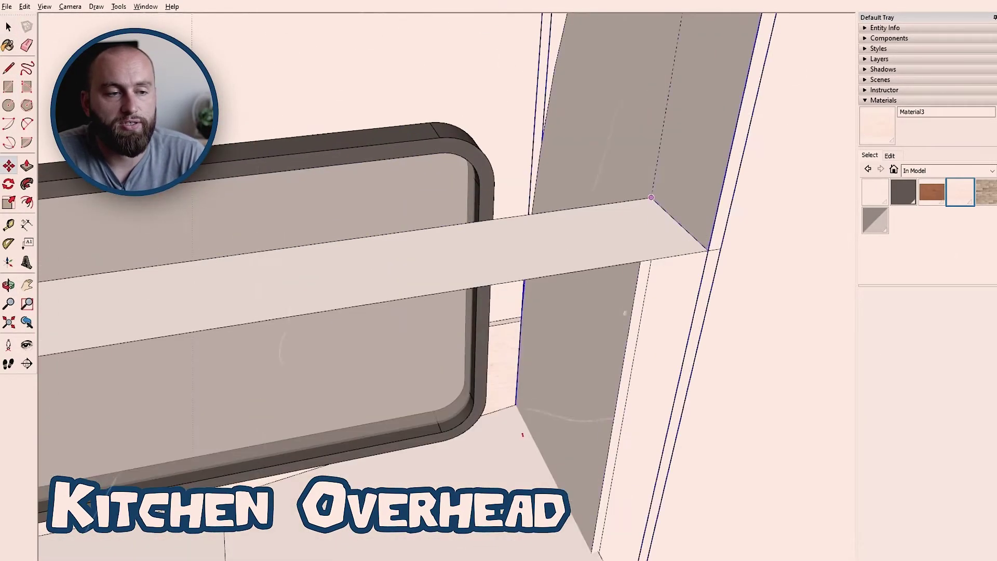
{"action": "key", "text": "space"}
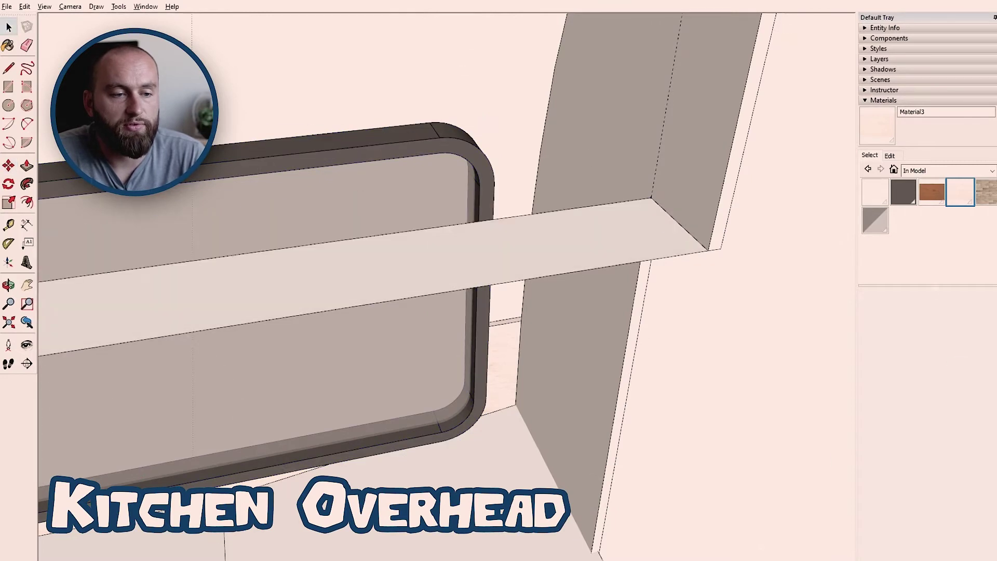
{"action": "left_click", "coordinate": [699, 242]}
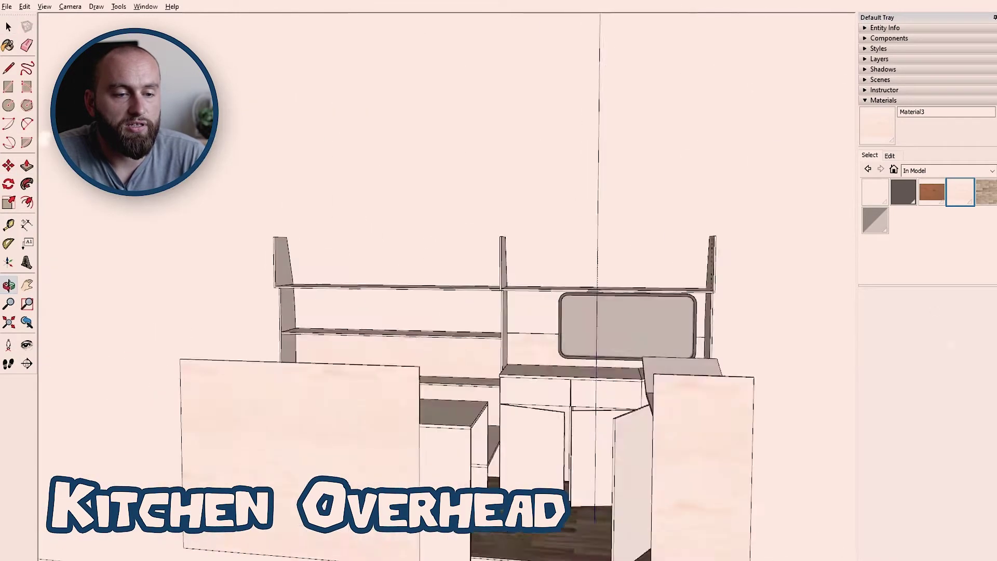
{"action": "key", "text": "space"}
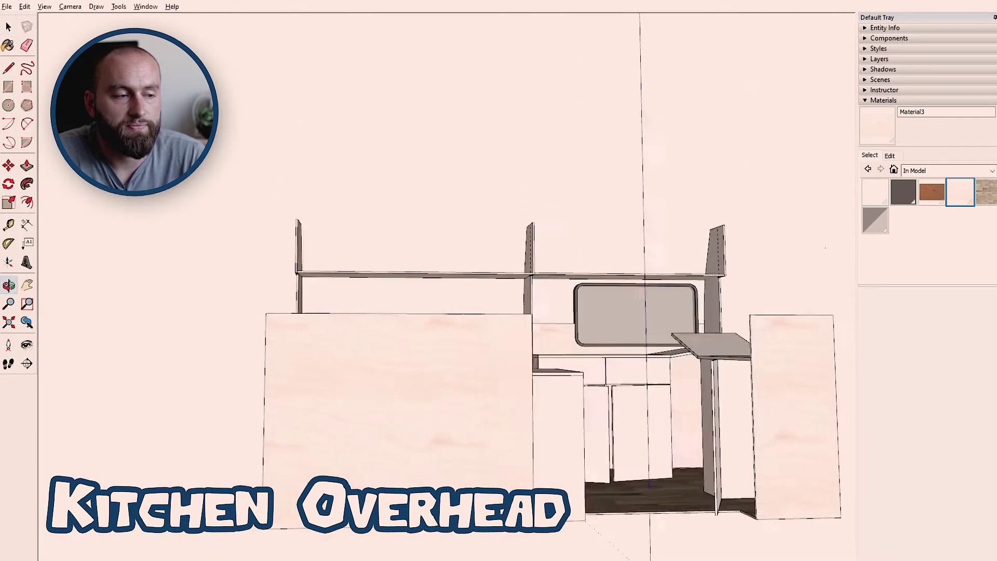
{"action": "scroll", "coordinate": [412, 262], "scroll_direction": "up", "scroll_amount": 10}
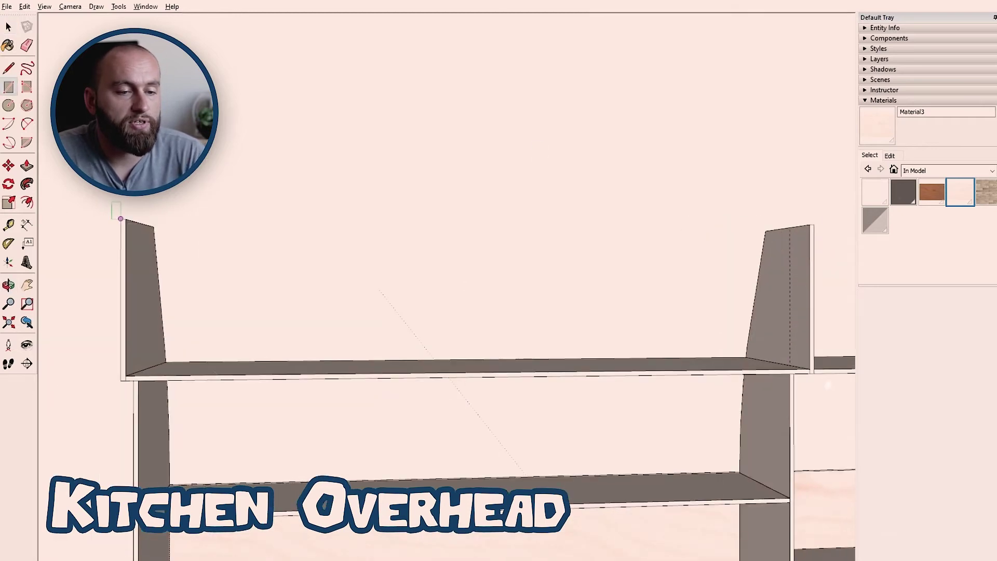
{"action": "key", "text": "t"}
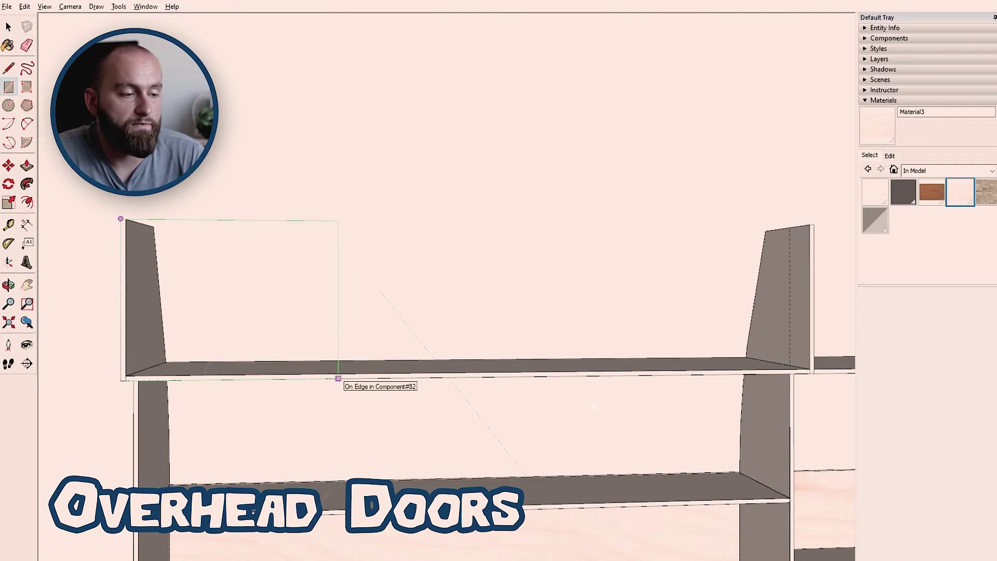
Complete the first overhead door rectangle, select it, and orbit around the kitchen cabinets
{"action": "left_click", "coordinate": [338, 378]}
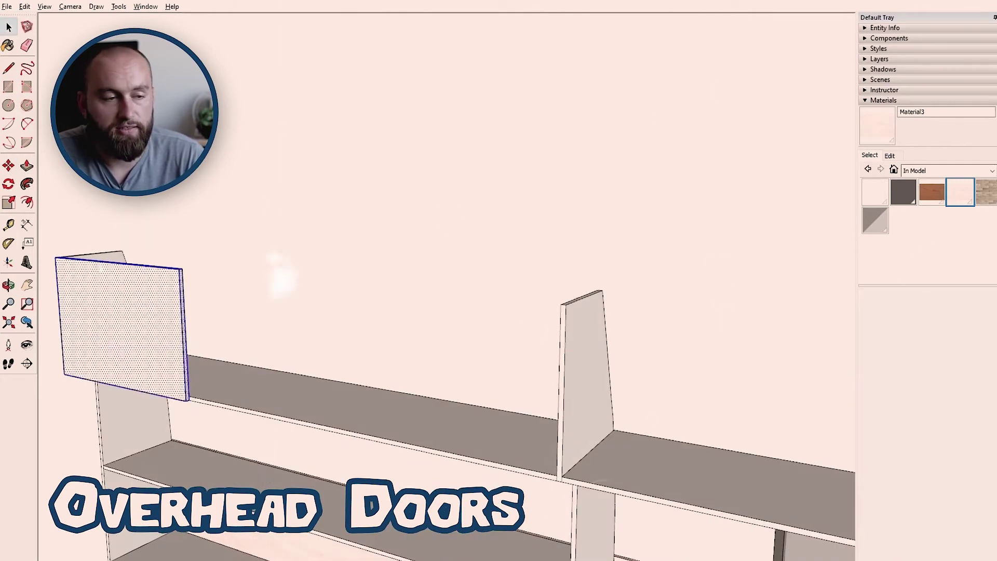
{"action": "key", "text": "g"}
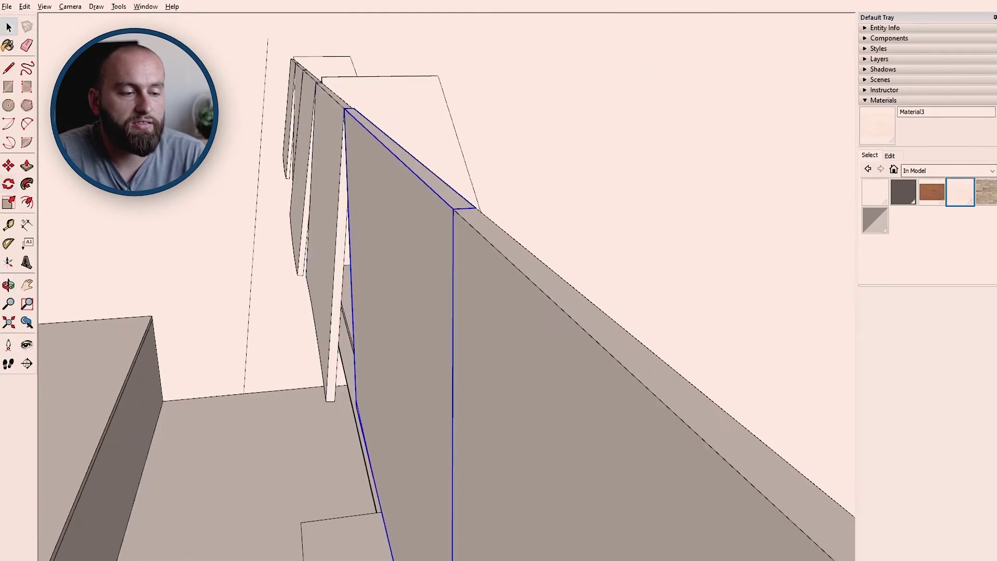
{"action": "middle_click_drag", "start_coordinate": [467, 218], "coordinate": [496, 199]}
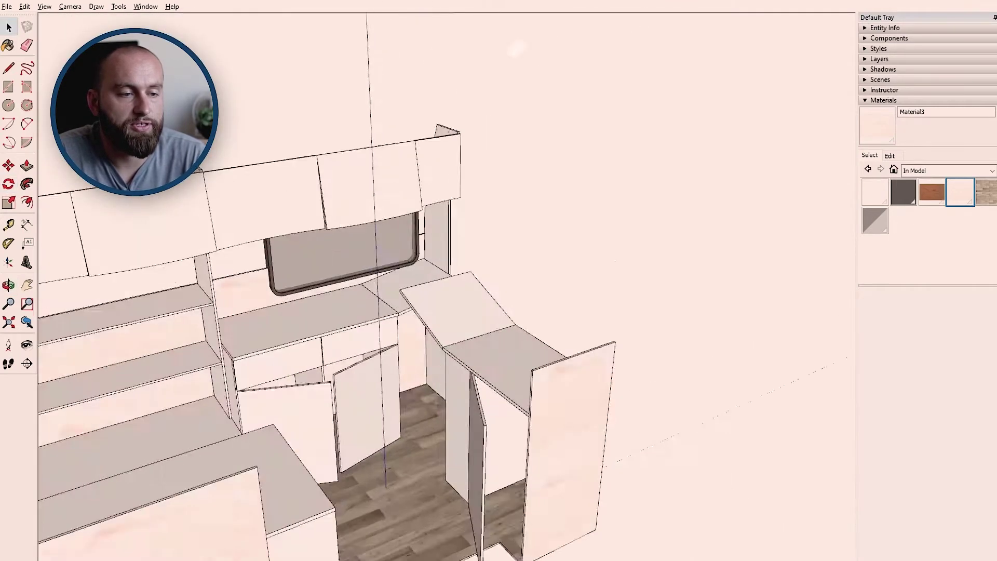
{"action": "middle_click_drag", "start_coordinate": [363, 311], "coordinate": [410, 307]}
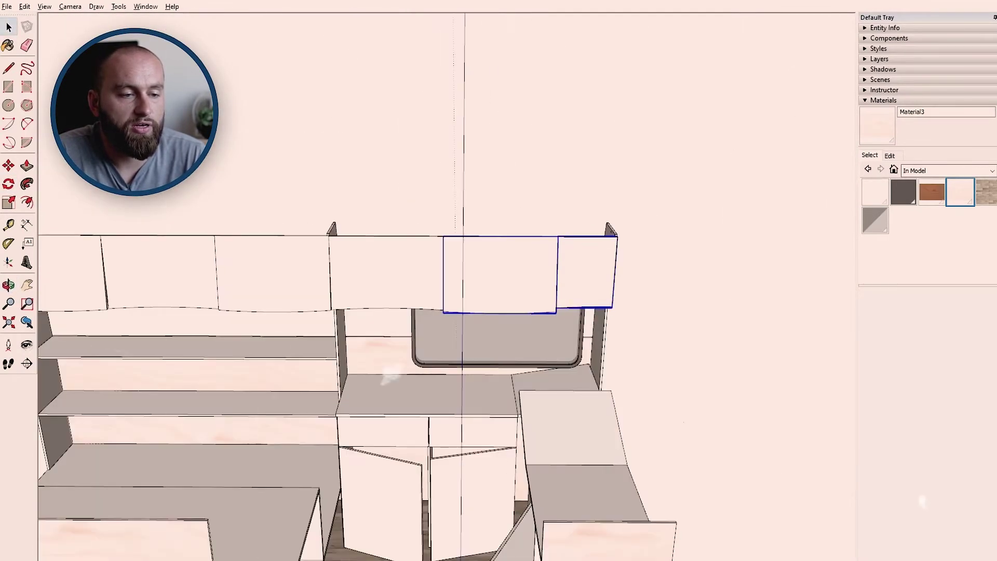
Paint the left counter top with the Wood OSB texture from the Wood collection
{"action": "key", "text": "b"}
{"action": "mouse_move", "coordinate": [468, 312]}
{"action": "middle_mouse_down"}
{"action": "mouse_move", "coordinate": [395, 265]}
{"action": "mouse_move", "coordinate": [317, 234]}
{"action": "mouse_move", "coordinate": [505, 429]}
{"action": "mouse_move", "coordinate": [441, 338]}
{"action": "middle_mouse_up"}
{"action": "left_click", "coordinate": [992, 171]}
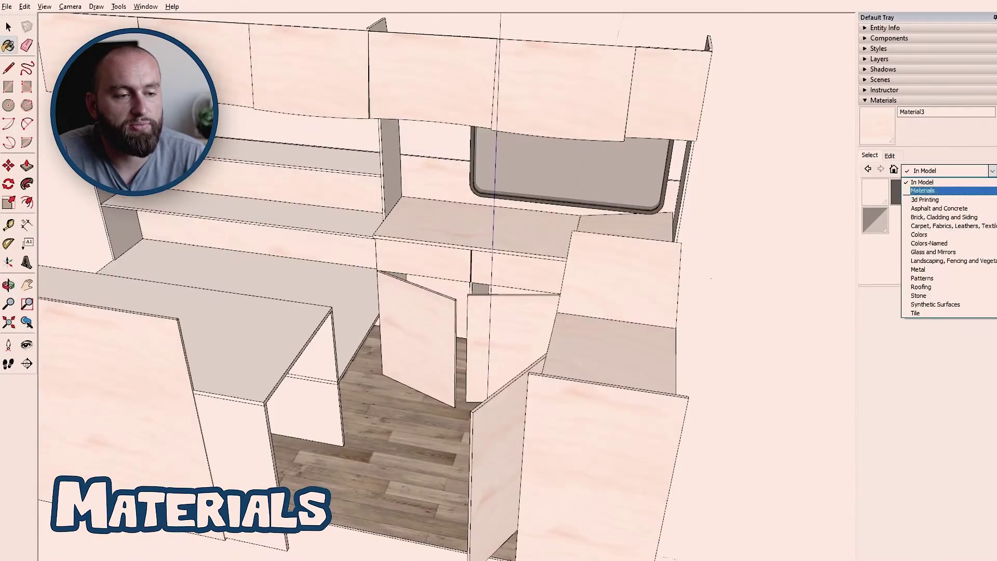
{"action": "scroll", "coordinate": [950, 260], "scroll_direction": "down", "scroll_amount": 2}
{"action": "left_click", "coordinate": [922, 305]}
{"action": "left_click", "coordinate": [960, 219]}
{"action": "left_click", "coordinate": [103, 290]}
Paint the other cabinet faces with Material3 from the model's materials
{"action": "mouse_move", "coordinate": [104, 291]}
{"action": "middle_mouse_down"}
{"action": "mouse_move", "coordinate": [234, 250]}
{"action": "mouse_move", "coordinate": [311, 239]}
{"action": "mouse_move", "coordinate": [291, 244]}
{"action": "mouse_move", "coordinate": [333, 239]}
{"action": "mouse_move", "coordinate": [364, 260]}
{"action": "mouse_move", "coordinate": [467, 270]}
{"action": "mouse_move", "coordinate": [457, 275]}
{"action": "mouse_move", "coordinate": [427, 237]}
{"action": "middle_mouse_up"}
{"action": "left_click", "coordinate": [894, 169]}
{"action": "left_click", "coordinate": [960, 192]}
{"action": "scroll", "coordinate": [457, 275], "scroll_direction": "up", "scroll_amount": 5}
Push/Pull the drawer face outward into a box
{"action": "key", "text": "p"}
{"action": "left_click_drag", "start_coordinate": [278, 511], "coordinate": [311, 531]}
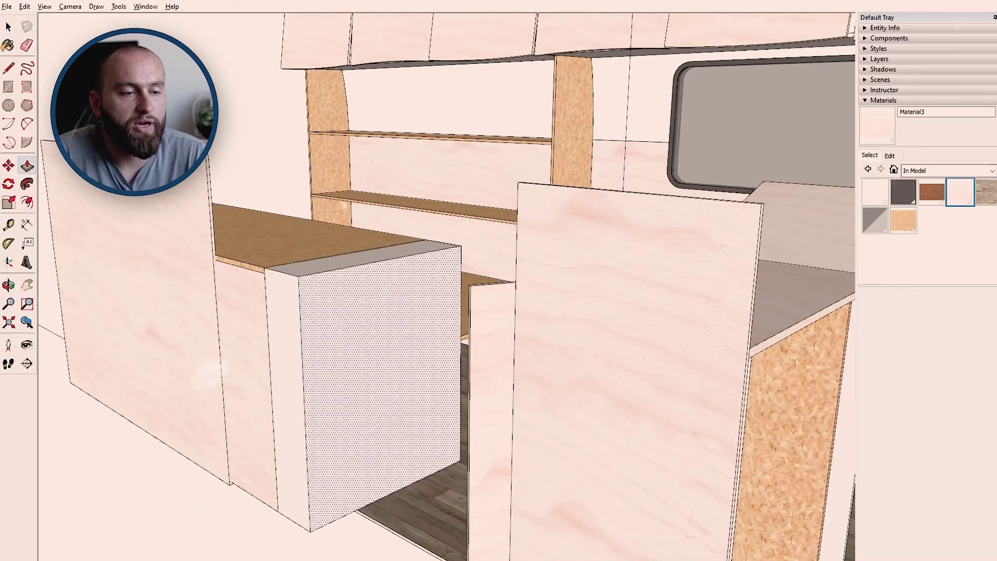
{"action": "scroll", "coordinate": [447, 286], "scroll_direction": "down", "scroll_amount": 5}
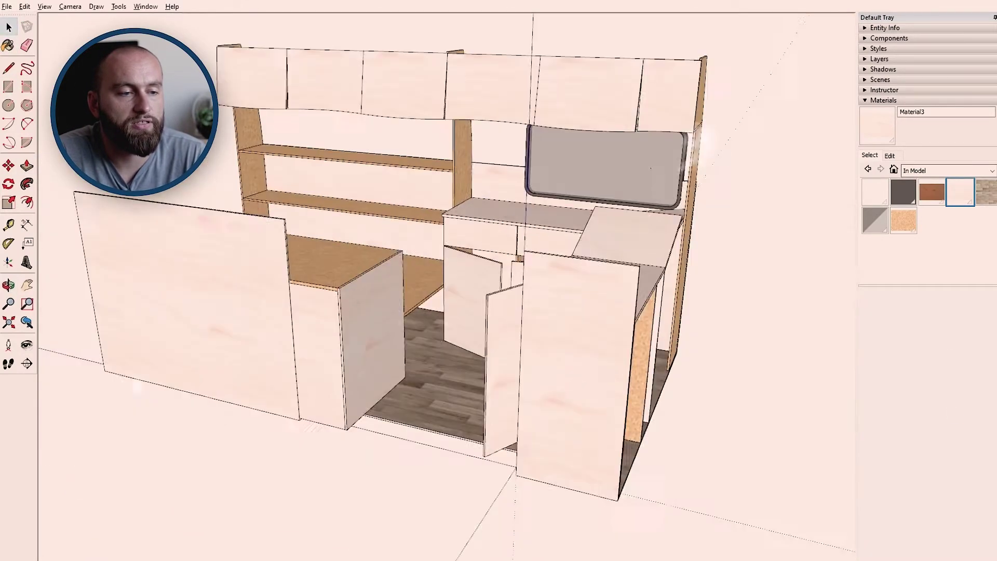
Unhide the van body, viewed from a low interior angle
{"action": "middle_click_drag", "start_coordinate": [446, 286], "coordinate": [525, 332]}
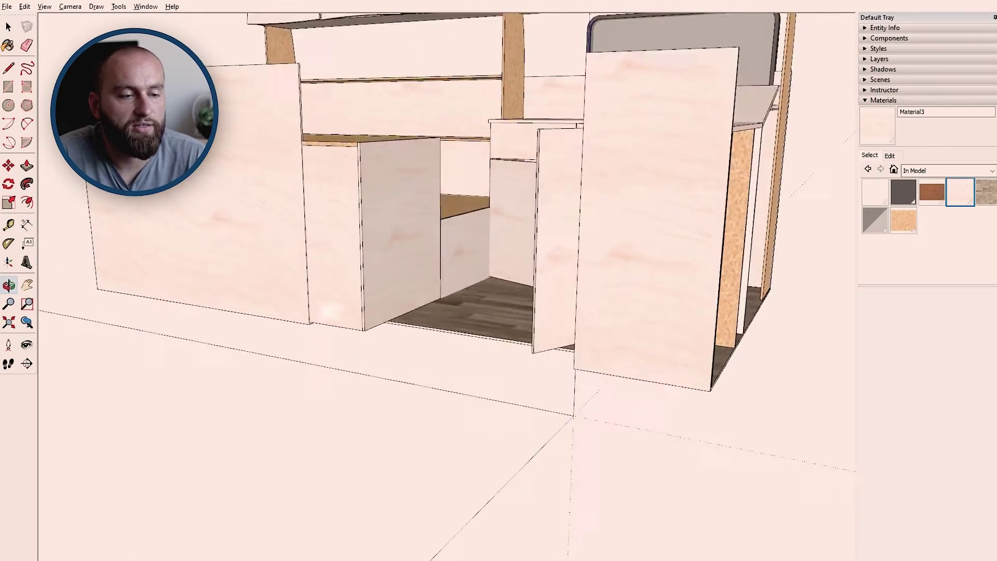
{"action": "left_click", "coordinate": [25, 6]}
{"action": "left_click", "coordinate": [208, 186]}
Orbit from behind the van to a low side view of the fitted interior
{"action": "middle_click_drag", "start_coordinate": [499, 281], "coordinate": [551, 270]}
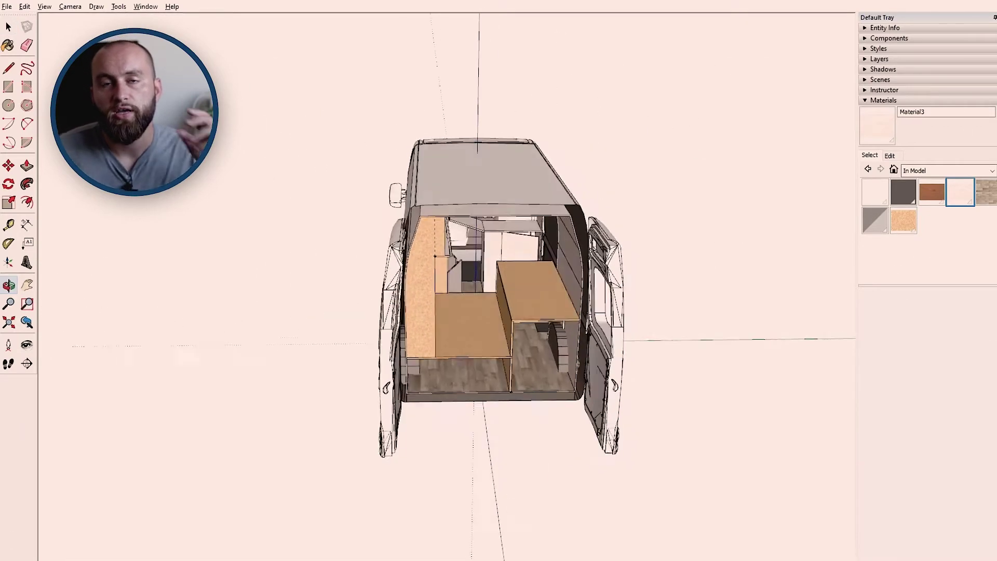
{"action": "middle_click_drag", "start_coordinate": [499, 281], "coordinate": [431, 228]}
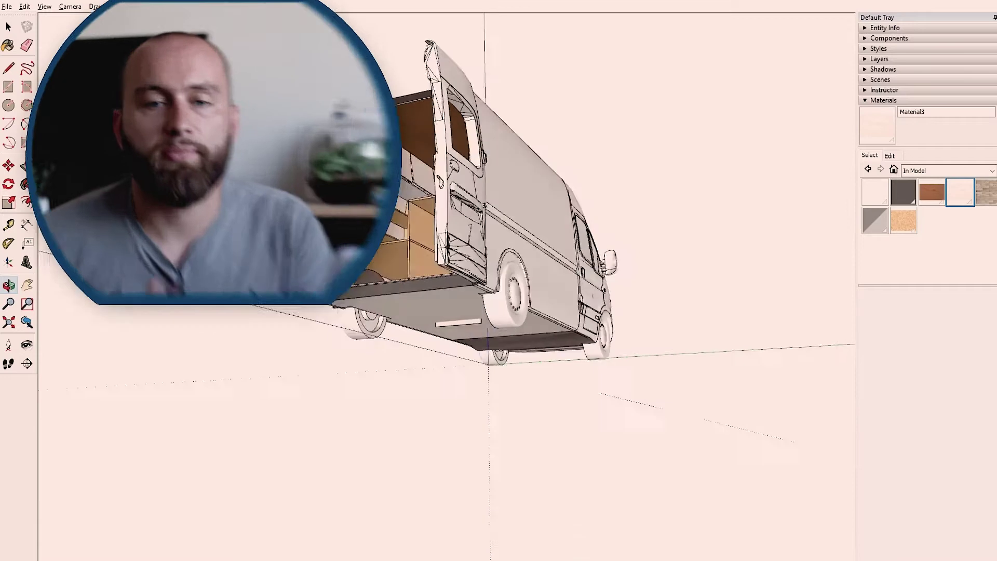